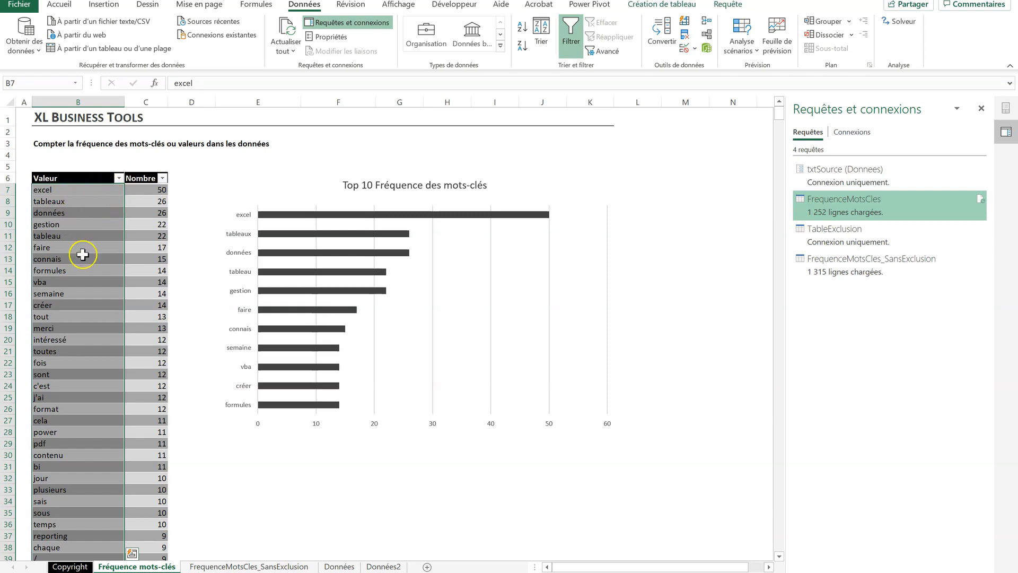
Move the Top 10 keyword chart aside to view the pivot table beneath it, and put the chart back in place.
click(150, 189)
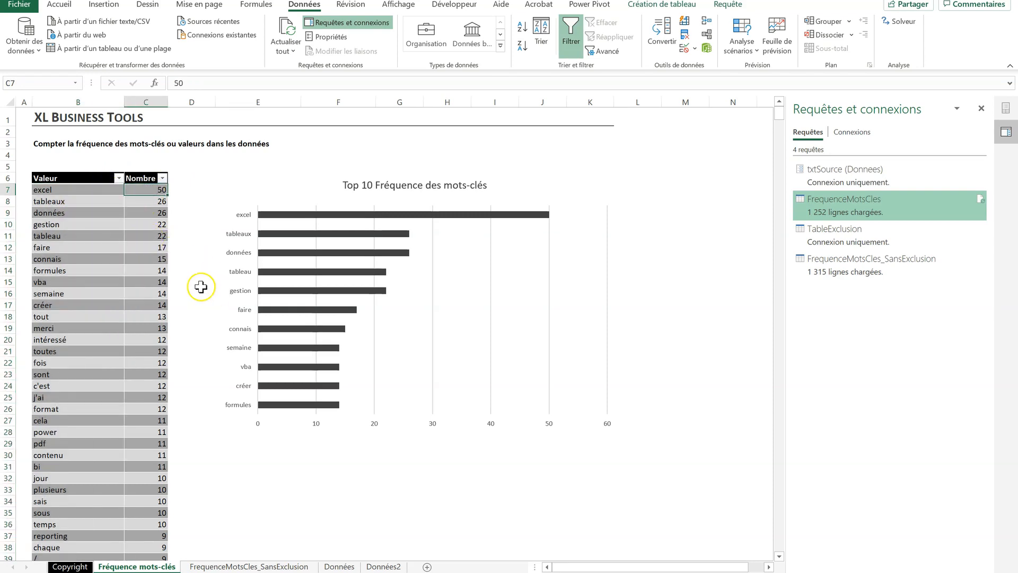
click(342, 154)
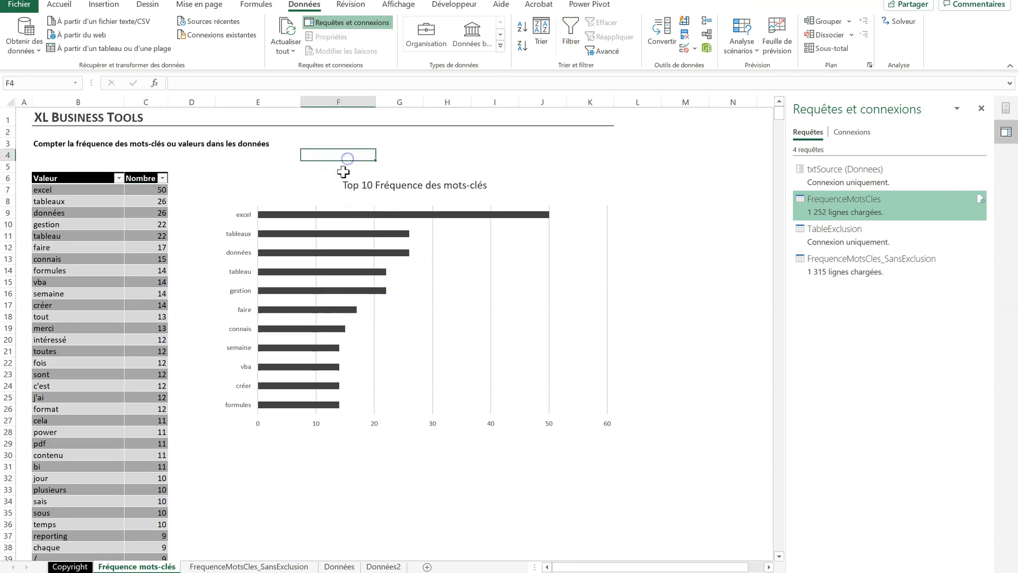
click(318, 185)
drag(319, 186, 422, 223)
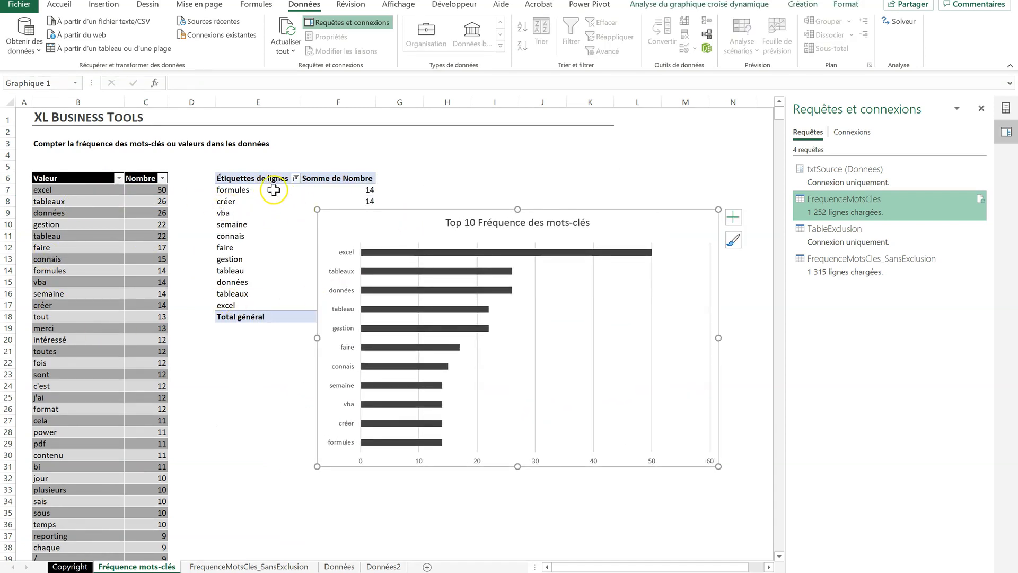
drag(352, 226, 257, 187)
click(329, 485)
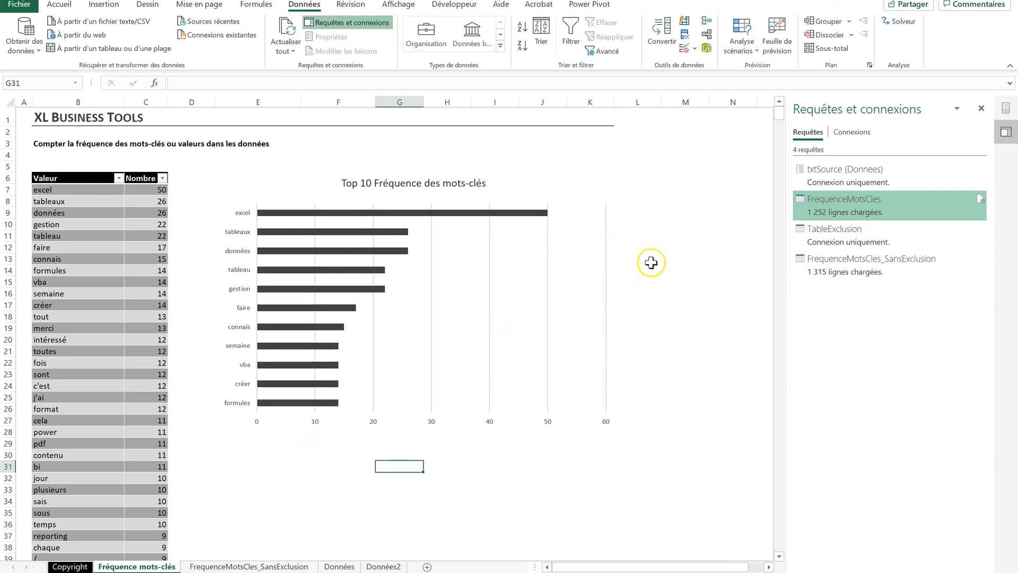
Toggle the queries and connections list off and on, and preview the FrequenceMotsCles query.
click(348, 26)
click(349, 27)
mouse_move(830, 207)
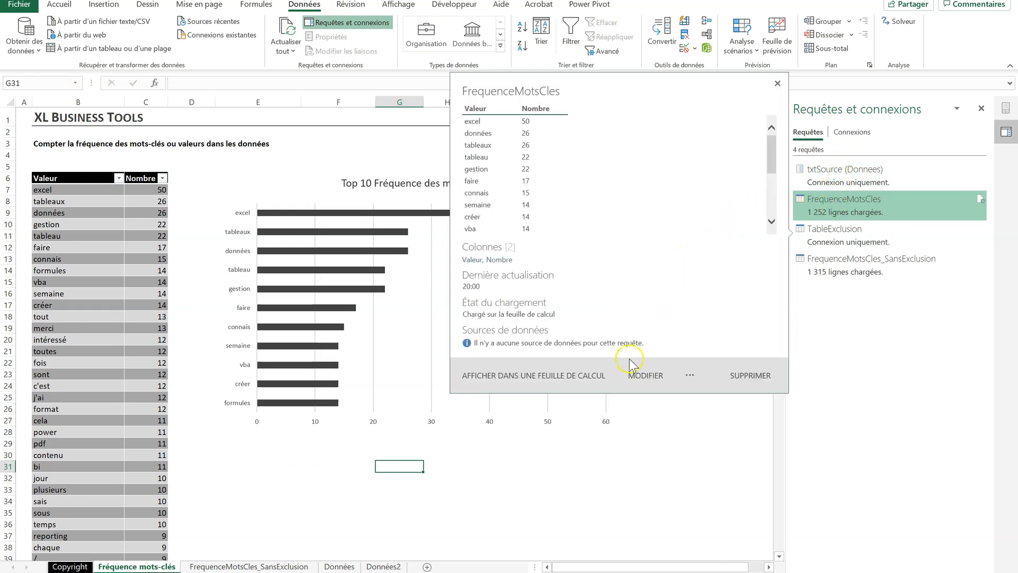
click(544, 454)
click(485, 458)
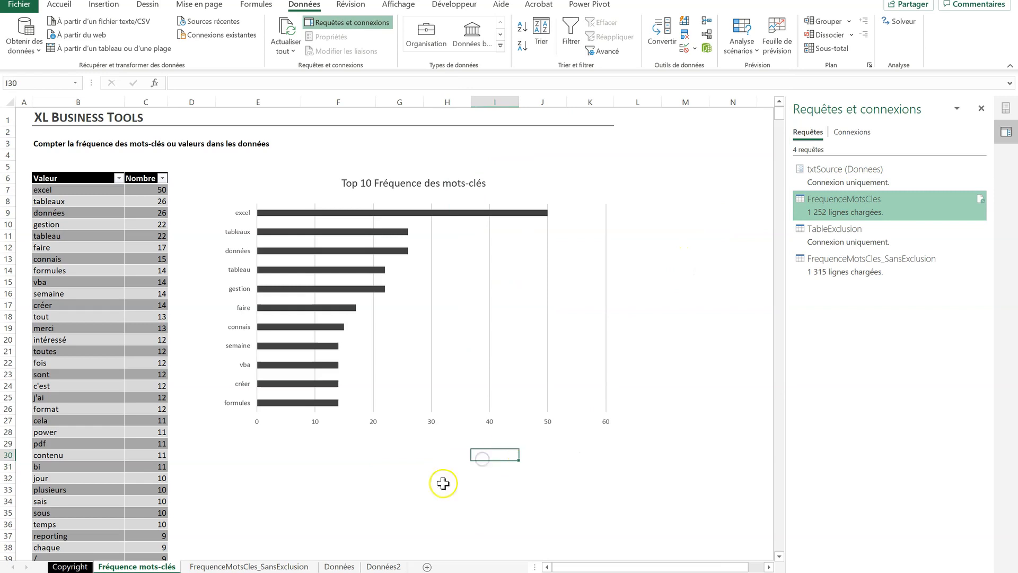
Review the Liste de données table on the Données sheet down to its end and return to its start.
click(345, 566)
click(614, 324)
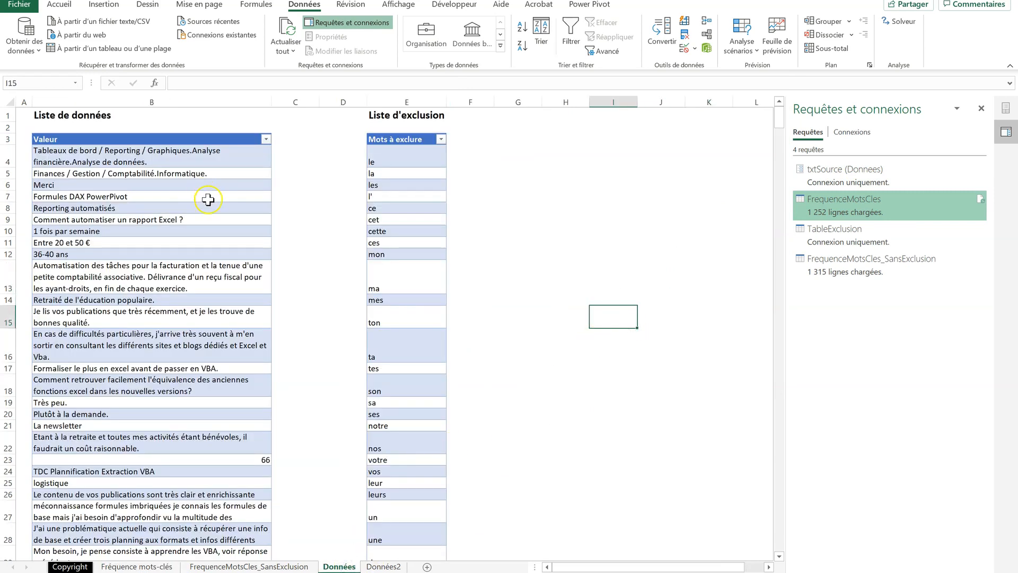
click(185, 130)
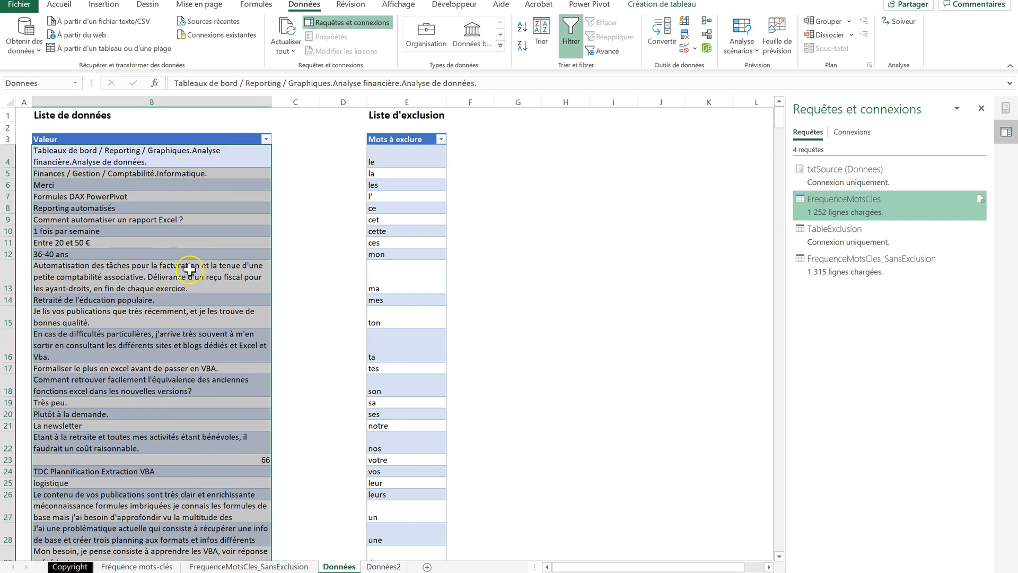
click(182, 188)
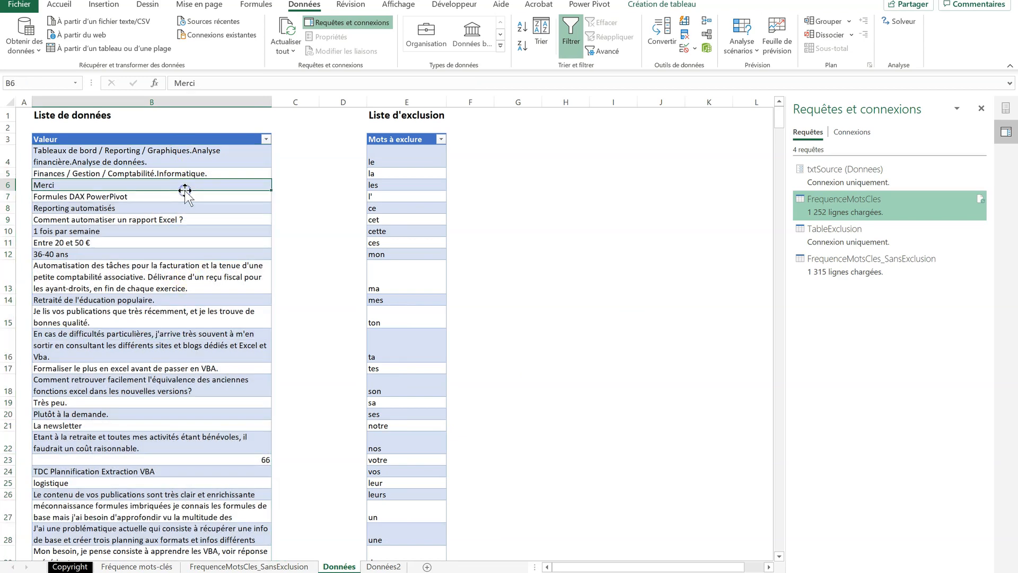
scroll(174, 284, down, 20)
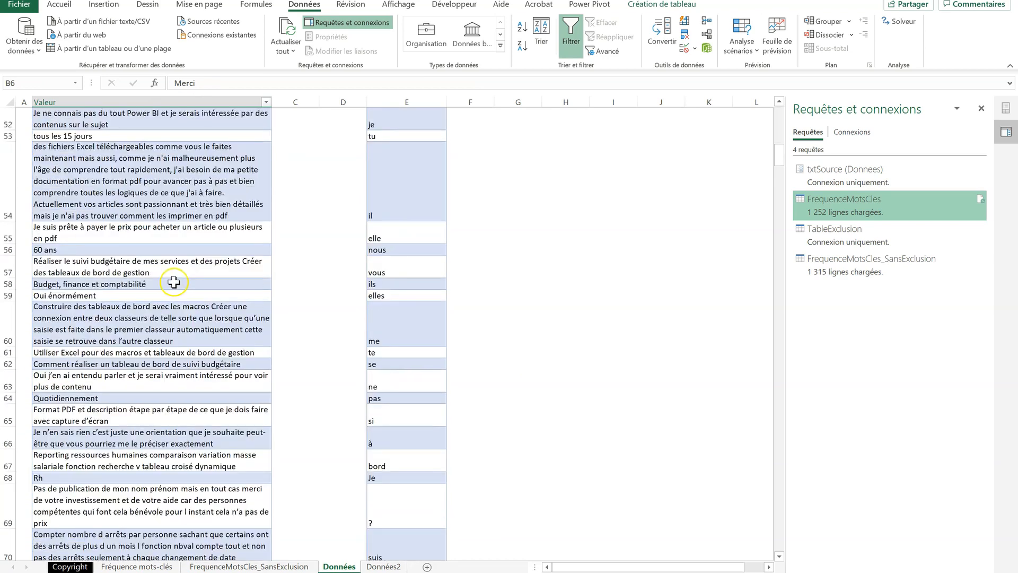
click(174, 278)
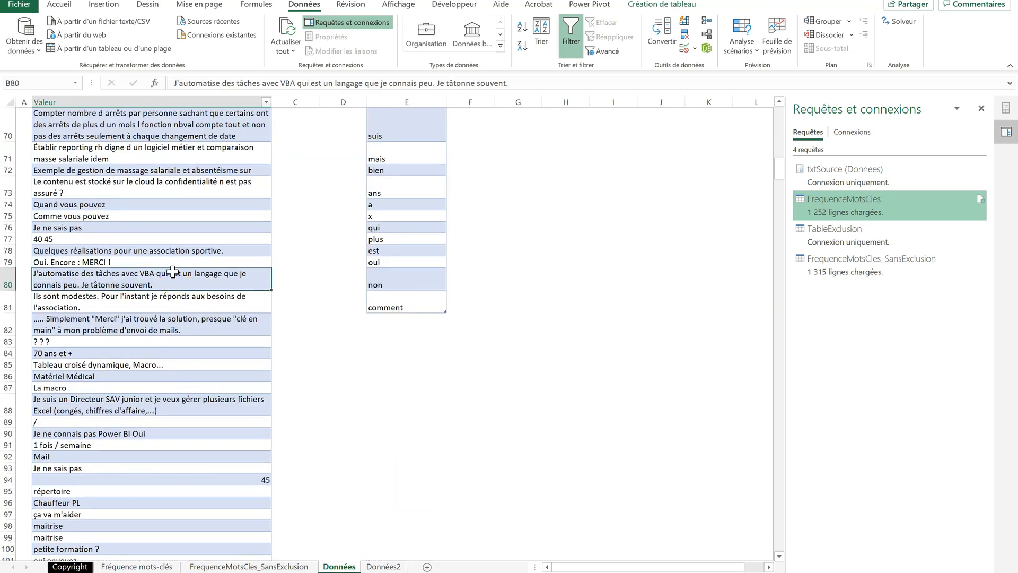
key(ctrl+Down)
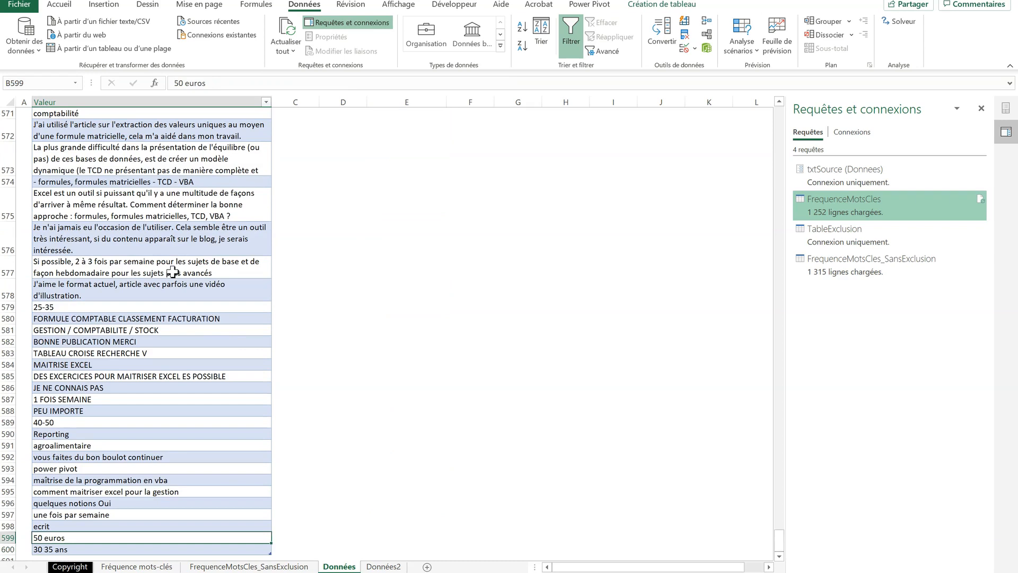
key(ctrl+Up)
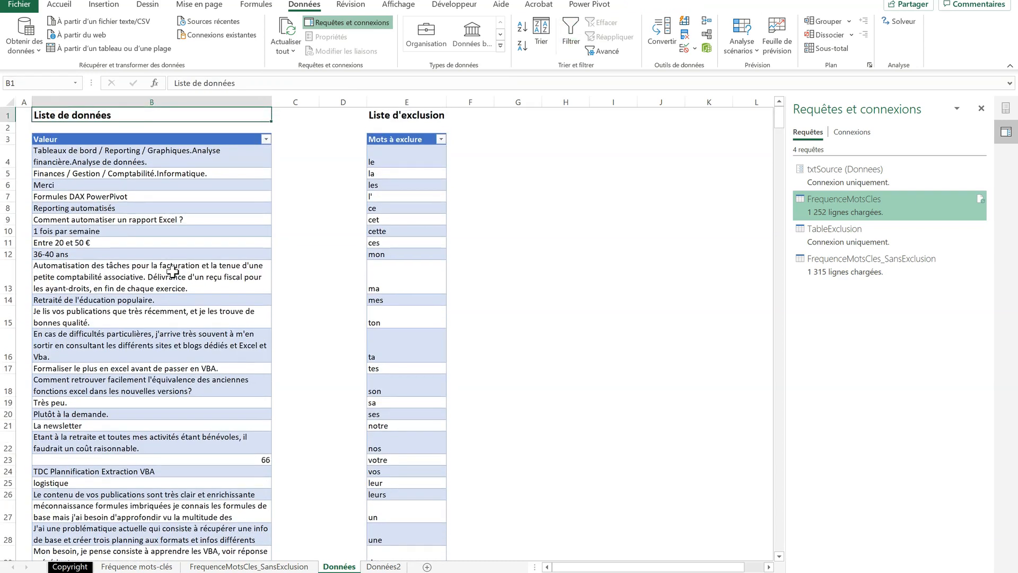
Go through the first entries of the Valeur column in the Liste de données table one by one.
key(Down)
key(Down)
key(Down)
key(Down)
key(Down)
key(Down)
key(Down)
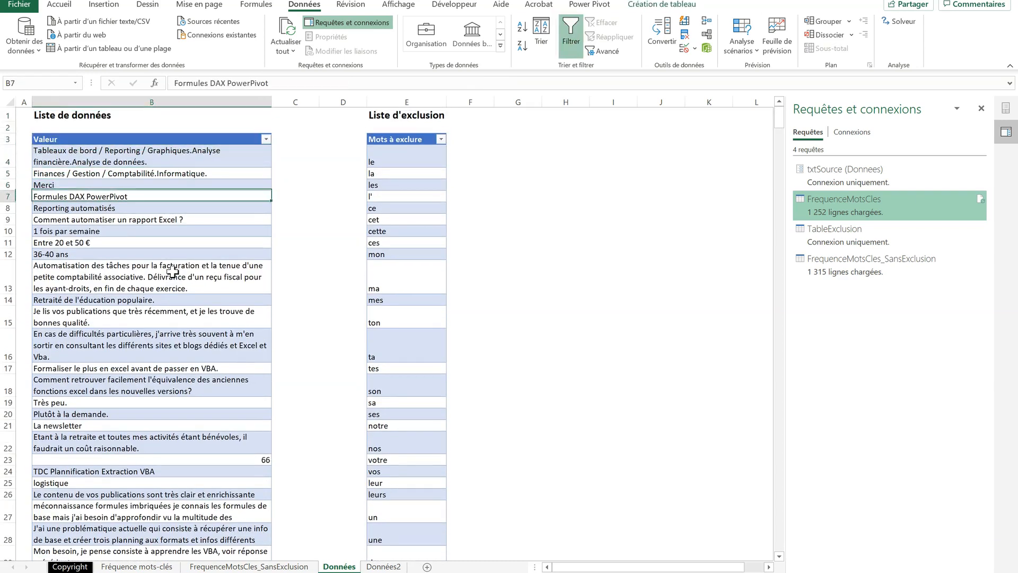
key(Down)
key(Down)
key(Down)
key(Down)
key(Down)
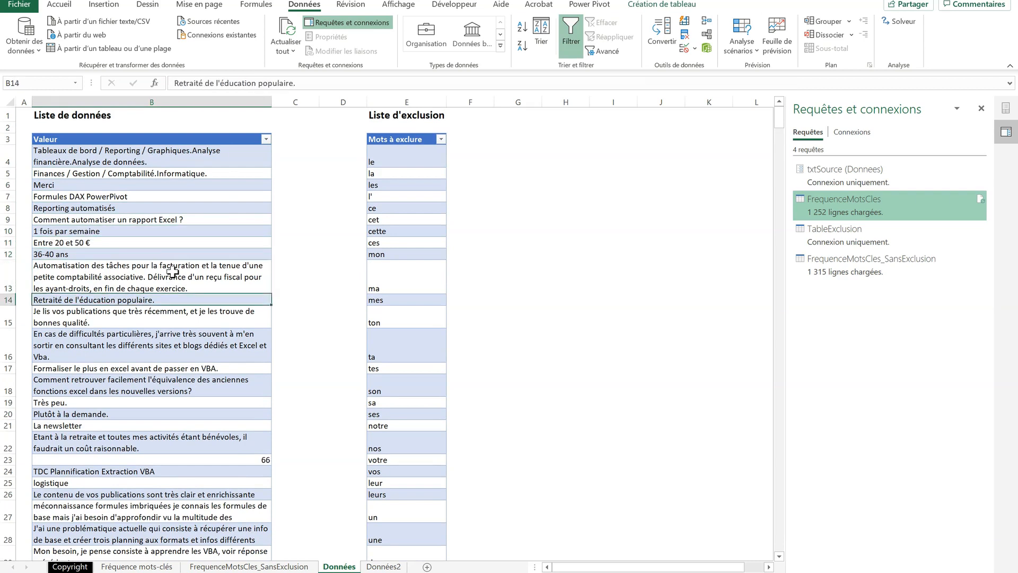
key(Up)
key(Up)
key(Up)
key(Up)
key(Up)
key(Up)
key(Up)
key(Up)
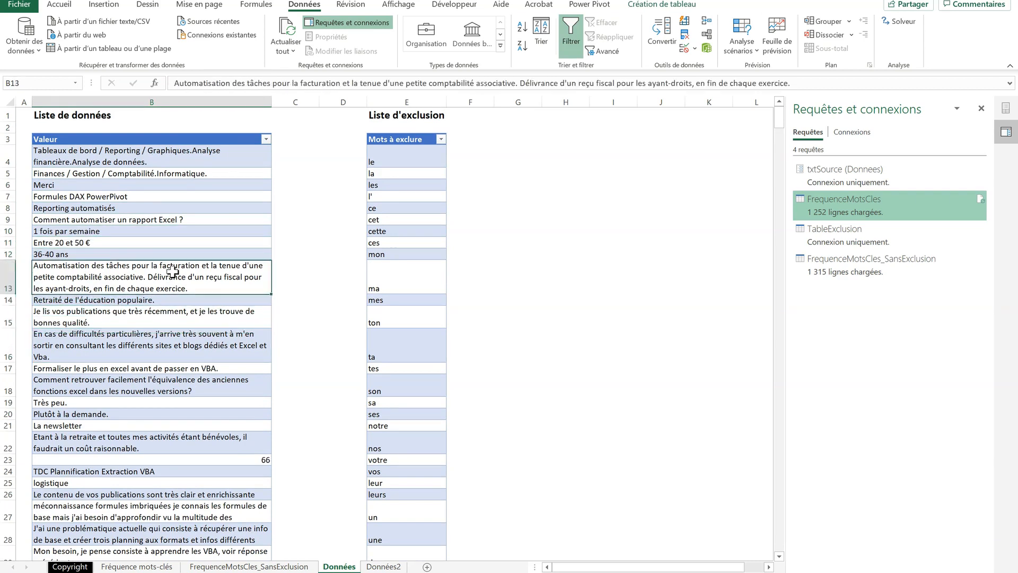
key(Up)
key(Up)
key(Up)
key(Up)
key(Up)
key(Up)
key(Up)
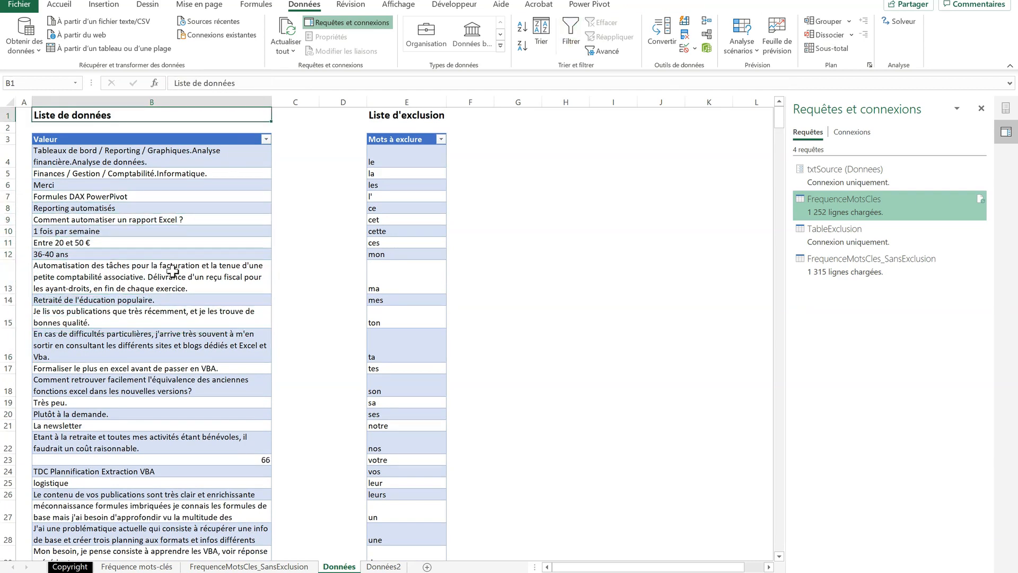
key(Down)
key(Down)
key(Down)
key(Down)
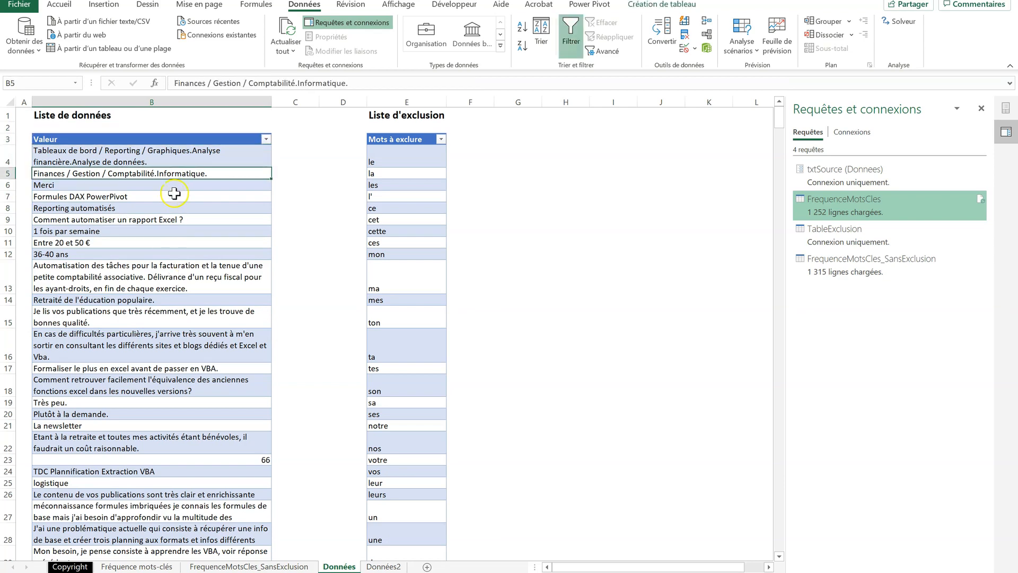
Examine the words in the Mots à exclure column of the Liste d'exclusion table.
click(584, 163)
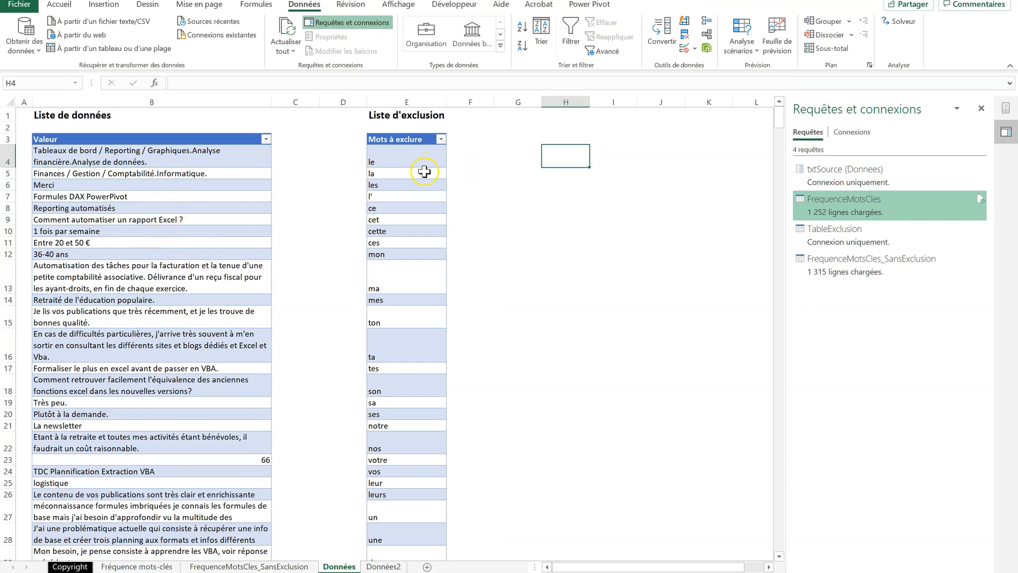
click(414, 157)
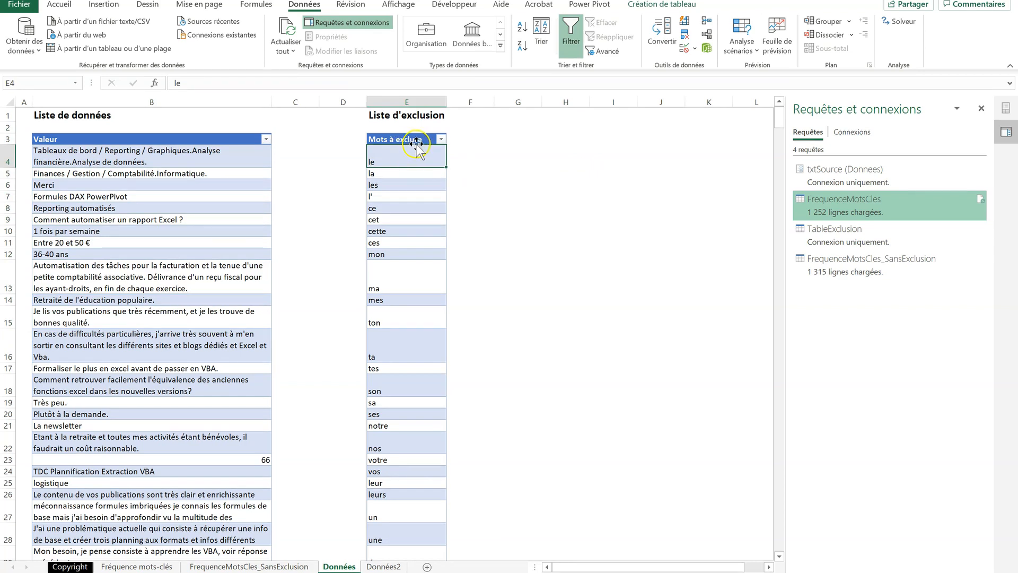
click(395, 181)
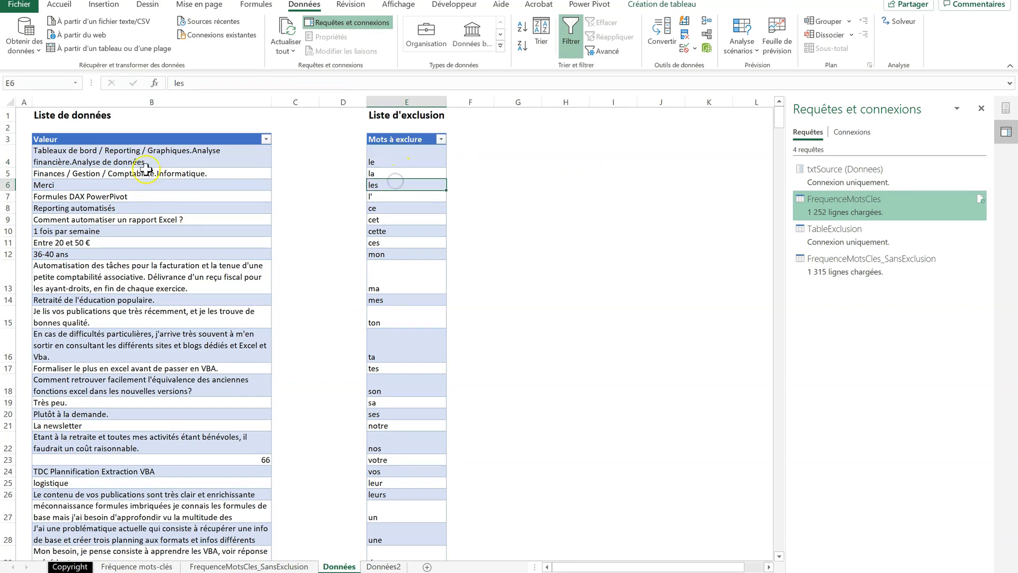
click(392, 232)
click(396, 199)
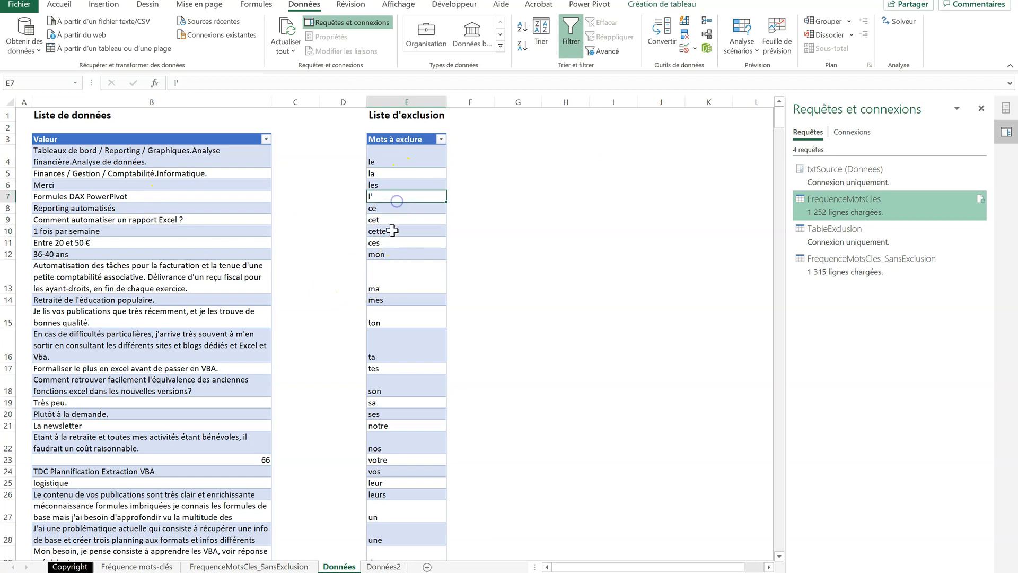
click(392, 243)
click(397, 265)
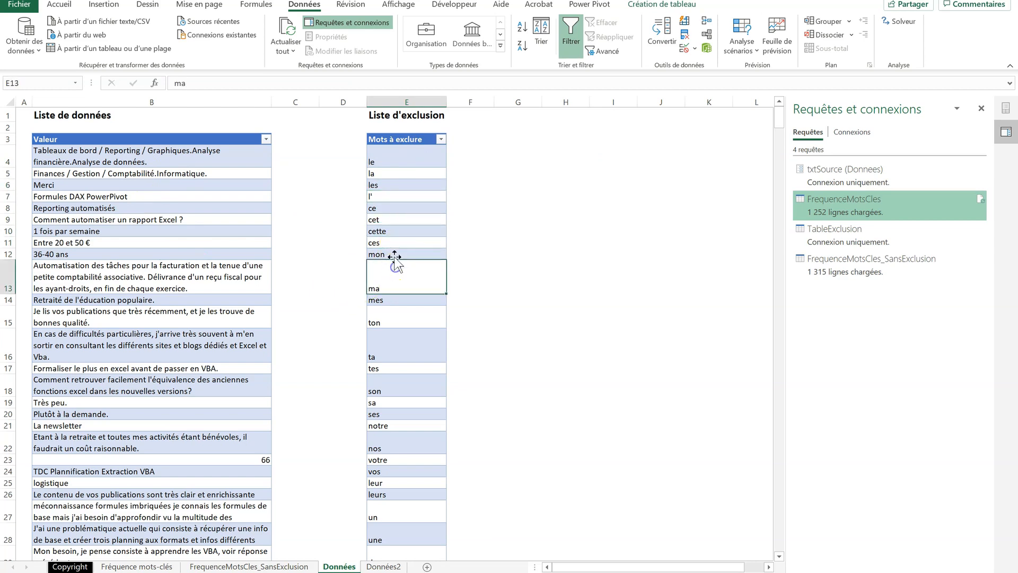
click(405, 243)
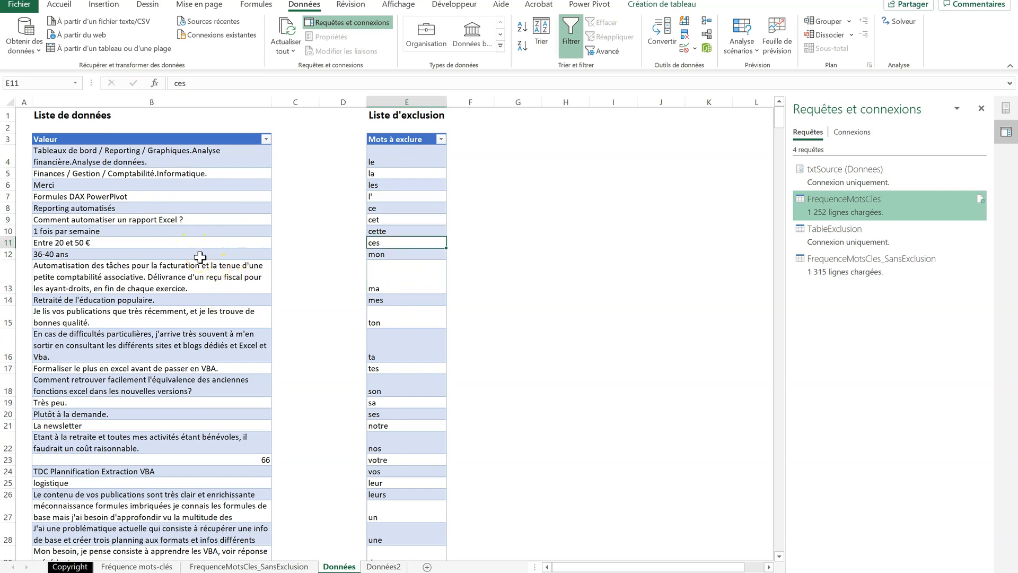
click(405, 262)
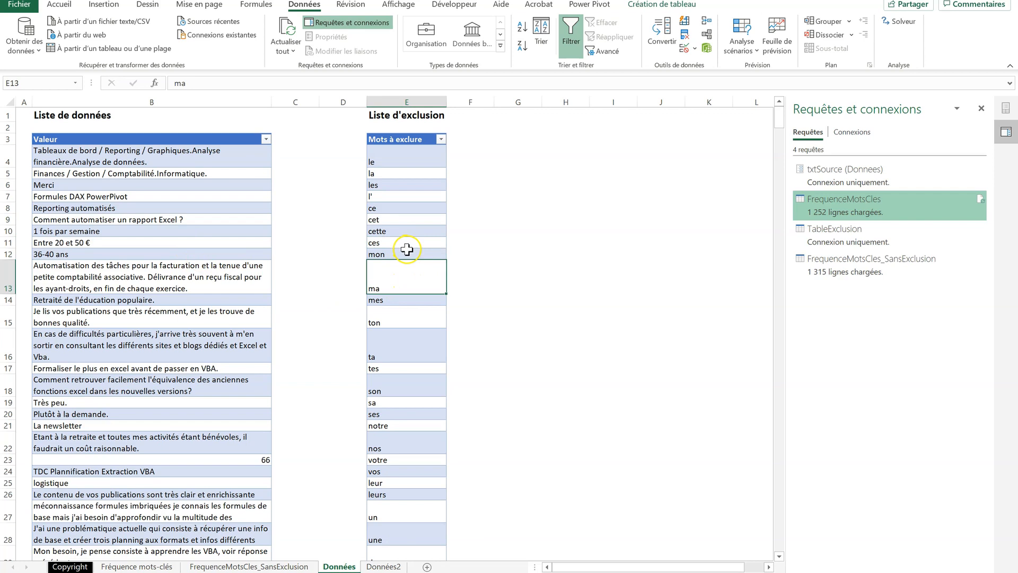
click(528, 197)
click(330, 152)
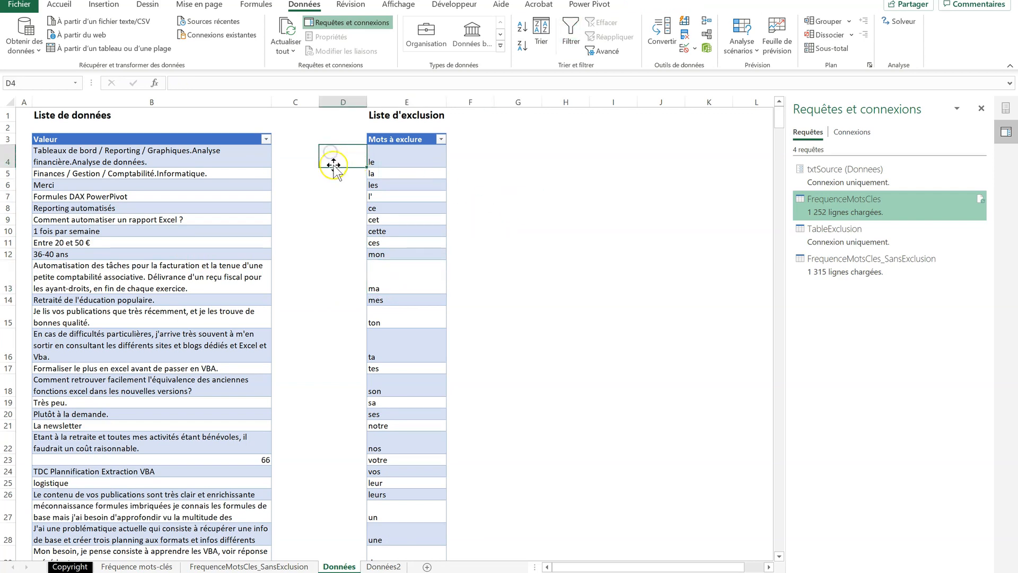
Load the Liste de données table into the Power Query editor and expand the list of queries.
click(237, 153)
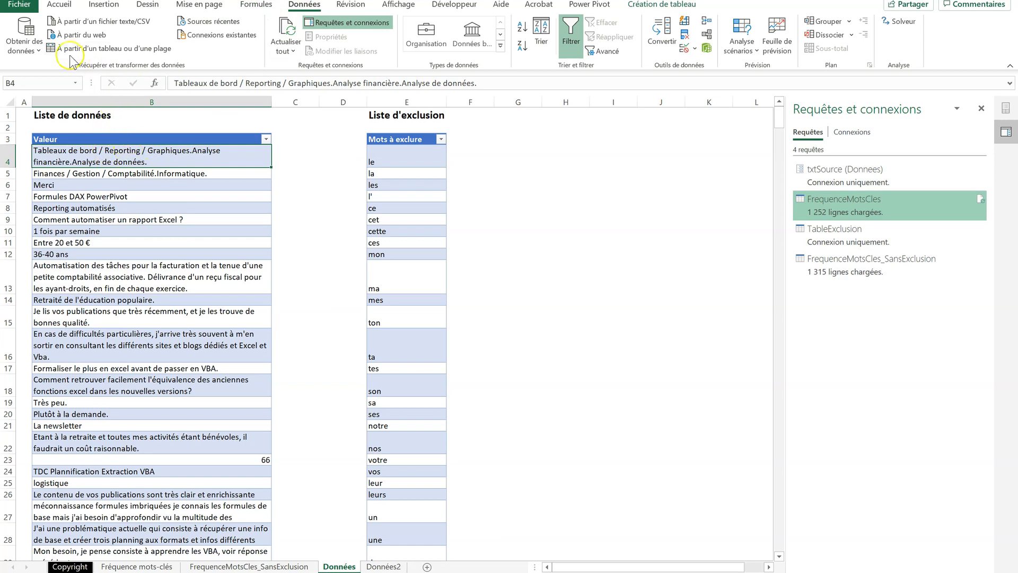
click(140, 48)
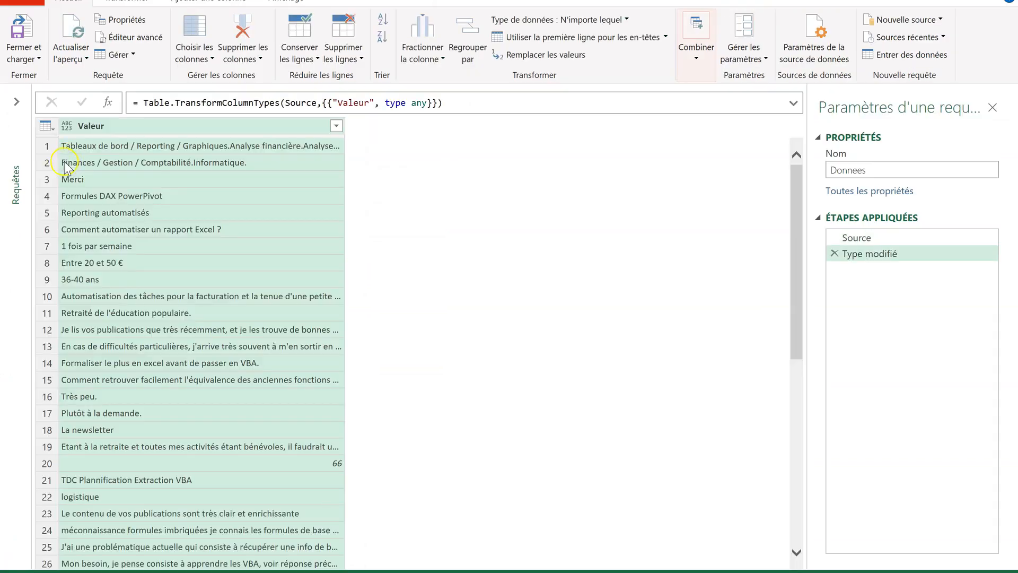
click(18, 180)
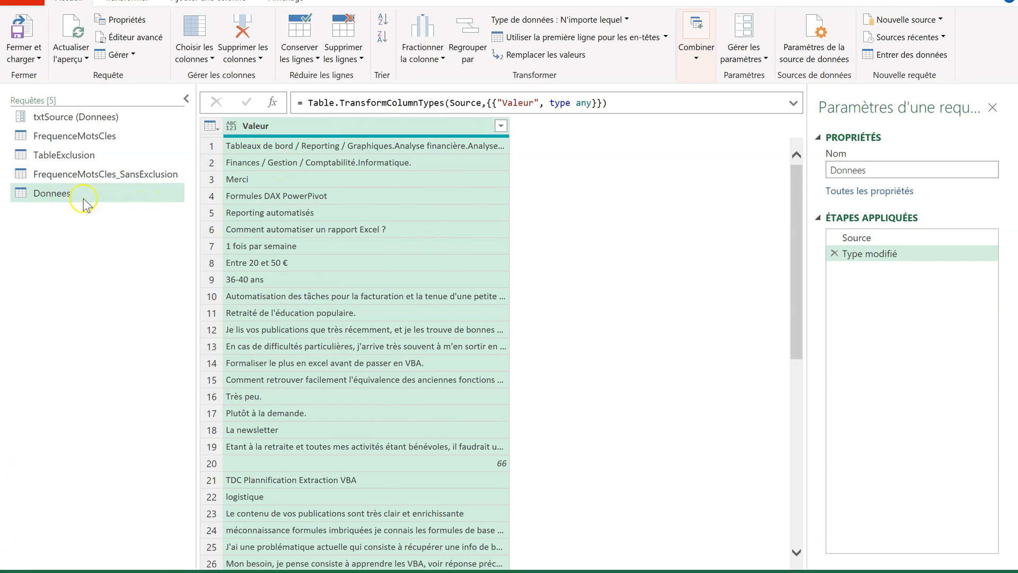
Rename the Donnees query as FrequenceMotsCles2.
double_click(861, 167)
text(FrequenceMotsCles2)
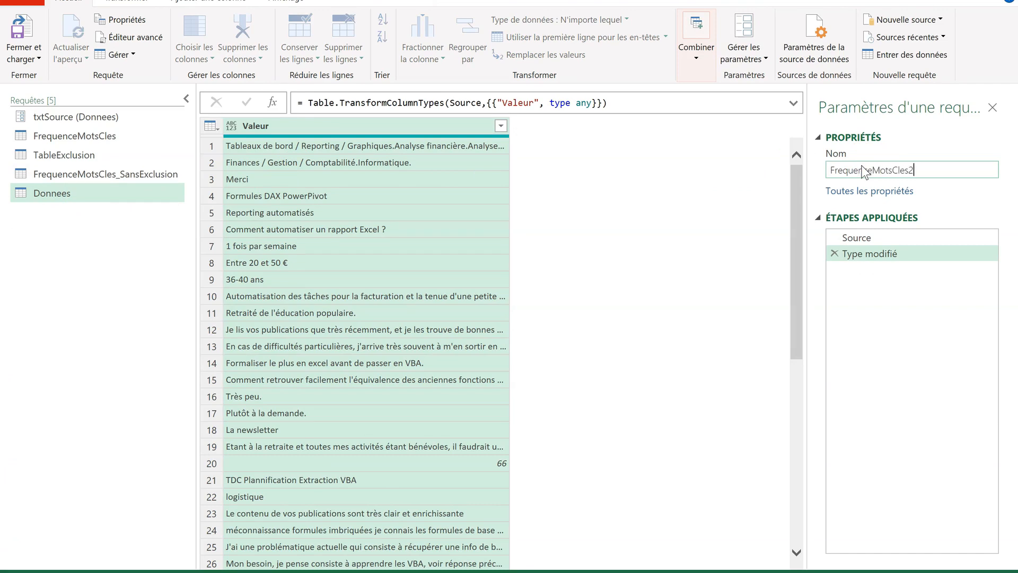
key(Return)
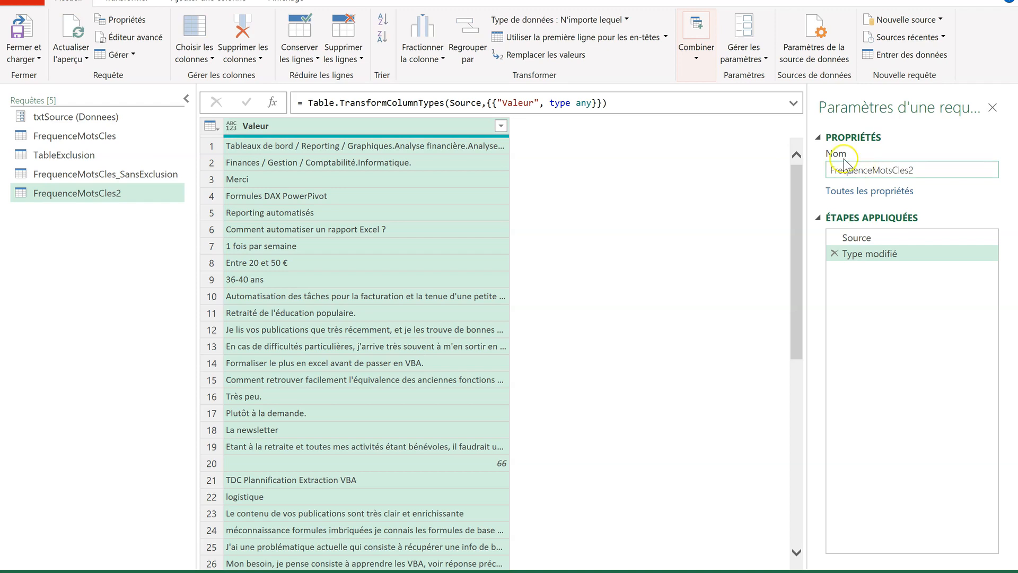
Check the formulas of the Source and Type modifié steps, and delete the Type modifié step.
click(859, 239)
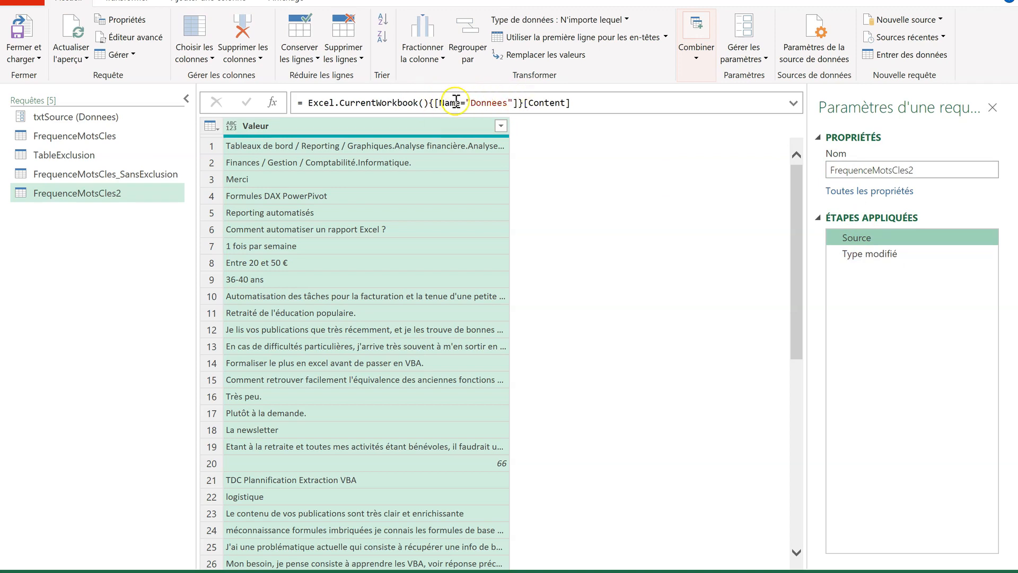
click(867, 254)
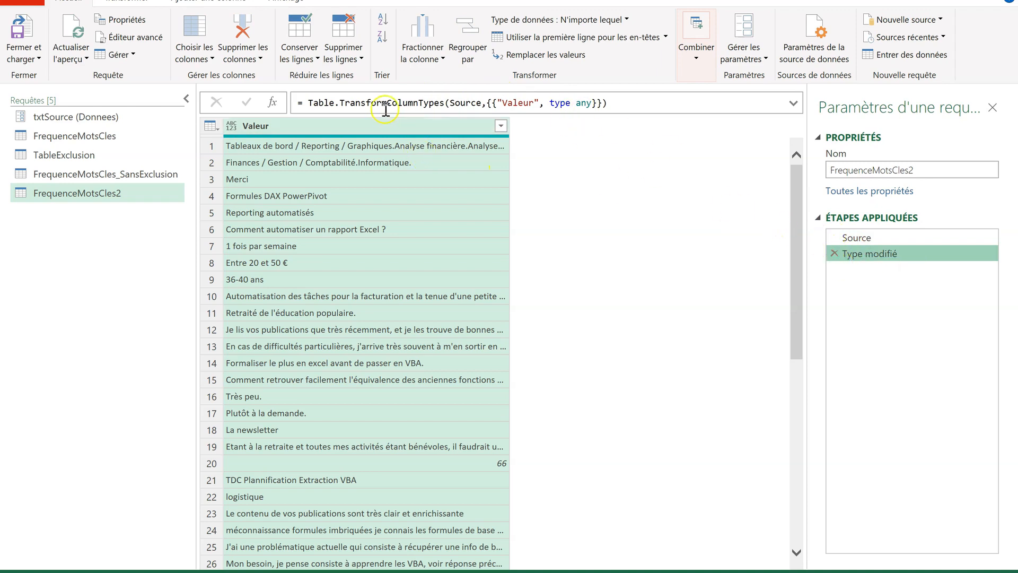
click(835, 254)
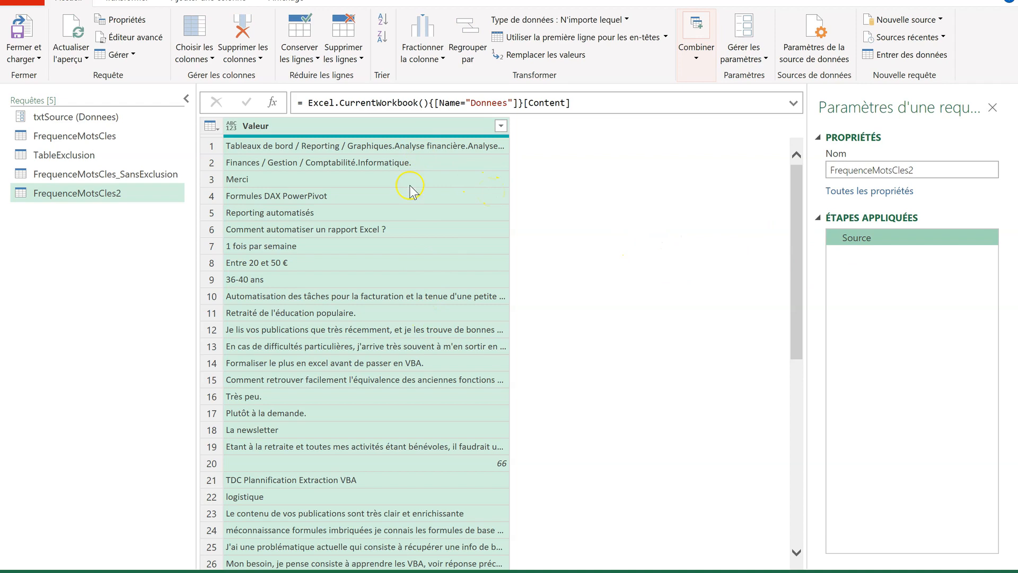
Remove the empty items from the Valeur column and split it into rows at each occurrence of a space.
click(501, 126)
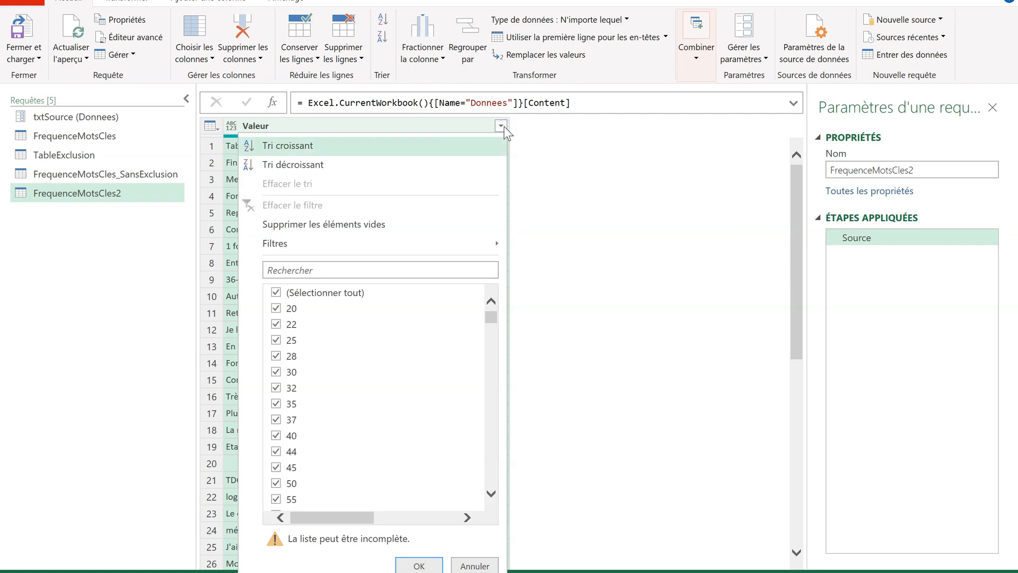
click(333, 224)
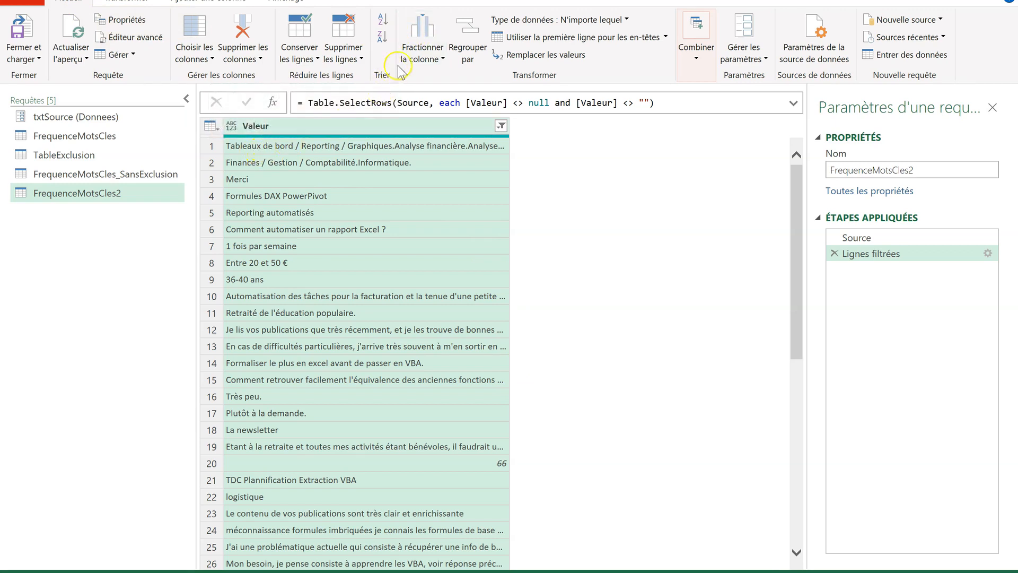
click(421, 56)
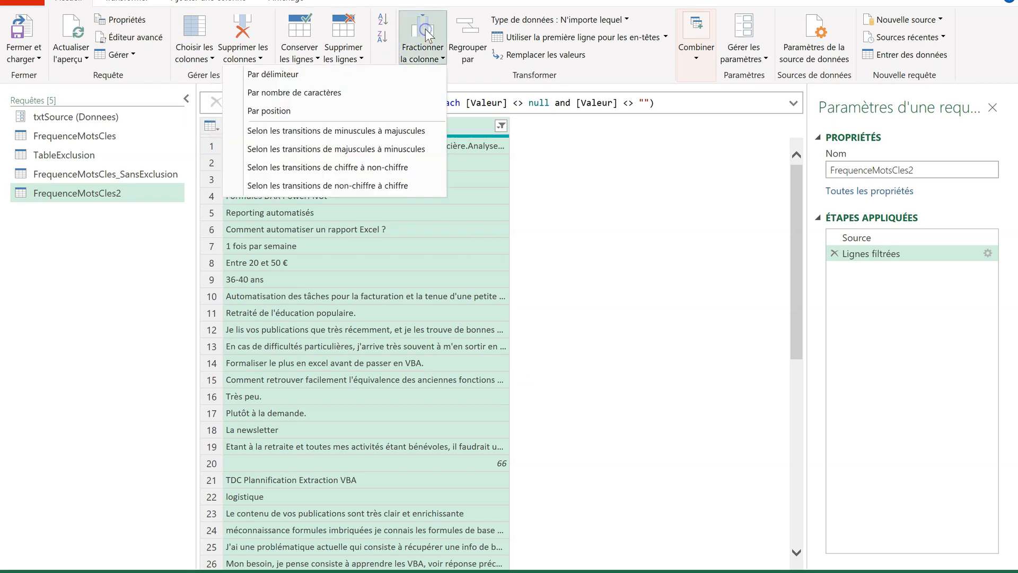
click(269, 75)
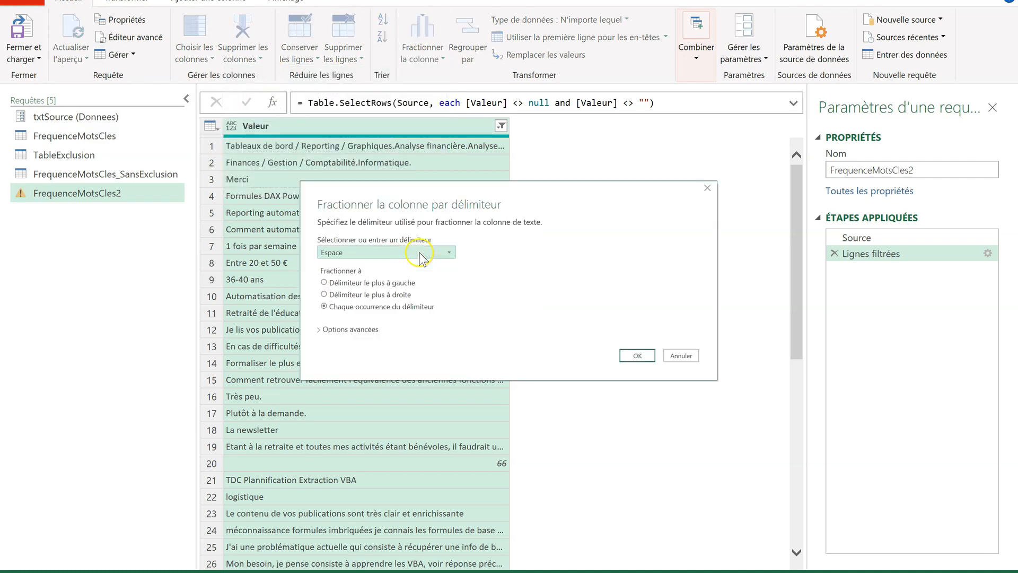
click(340, 253)
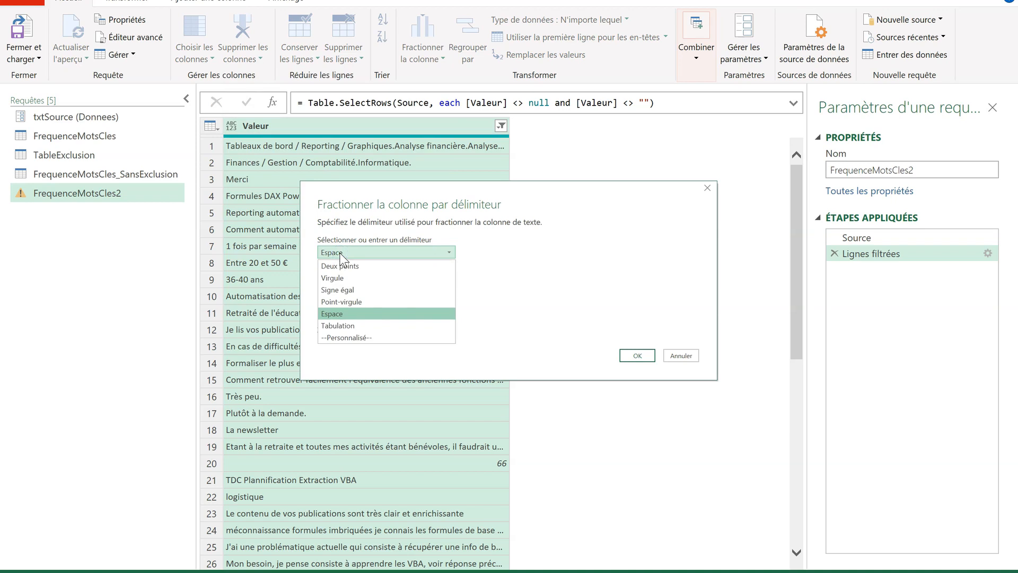
click(340, 254)
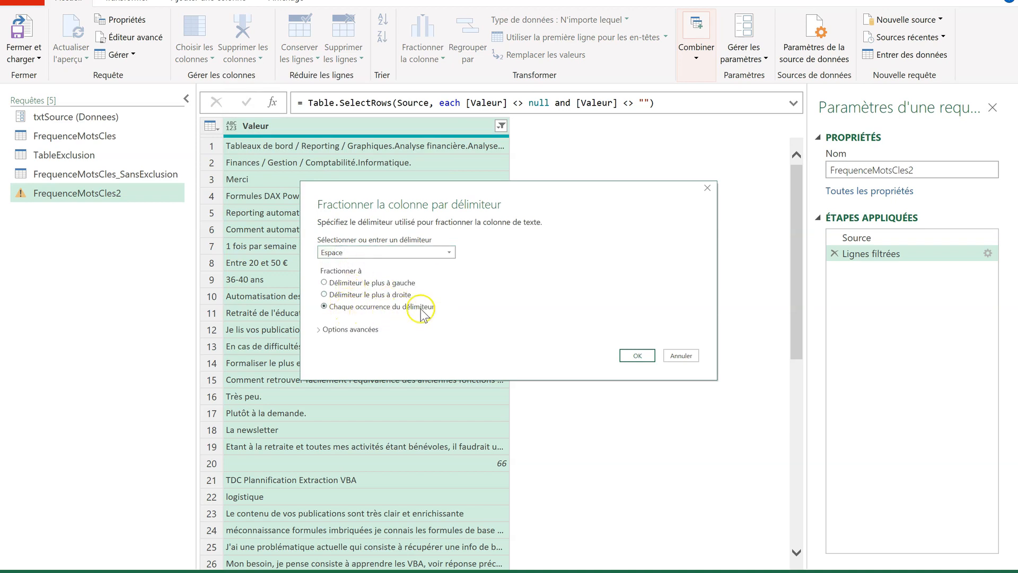
click(324, 307)
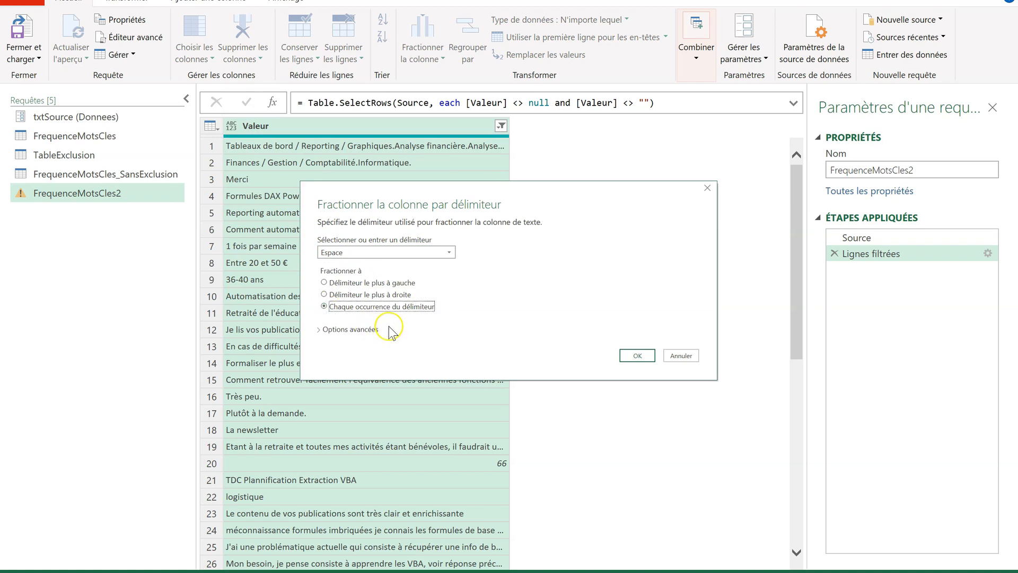
click(331, 332)
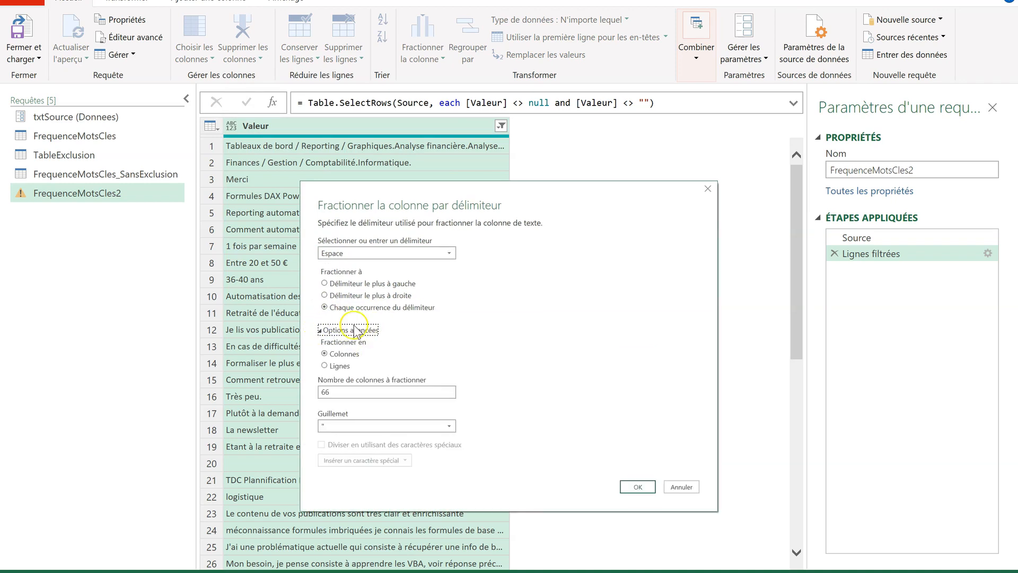
click(329, 366)
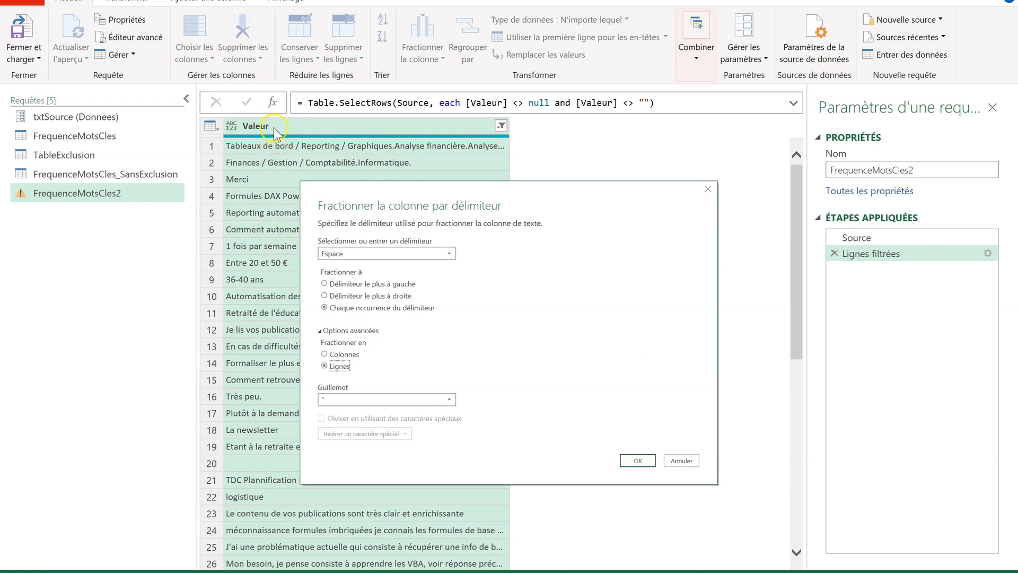
click(638, 460)
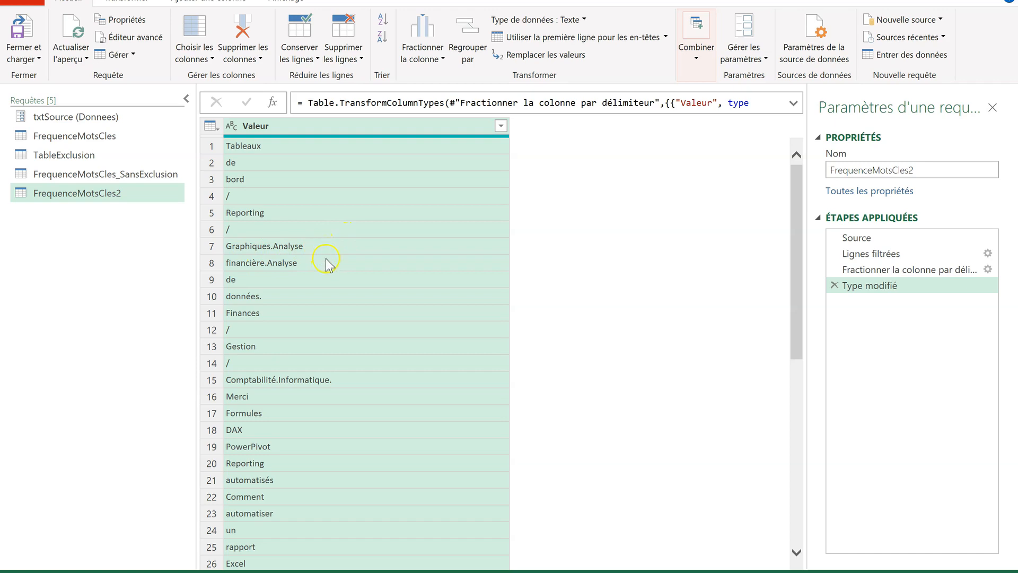
Split the Valeur column into rows at each occurrence of the custom delimiter ".".
click(427, 37)
click(315, 74)
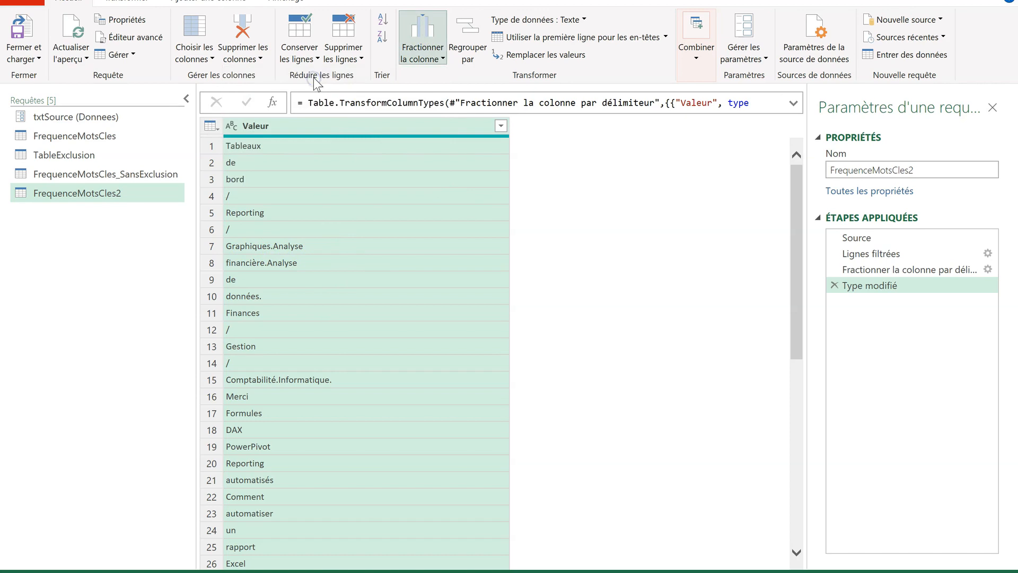
drag(391, 192, 503, 183)
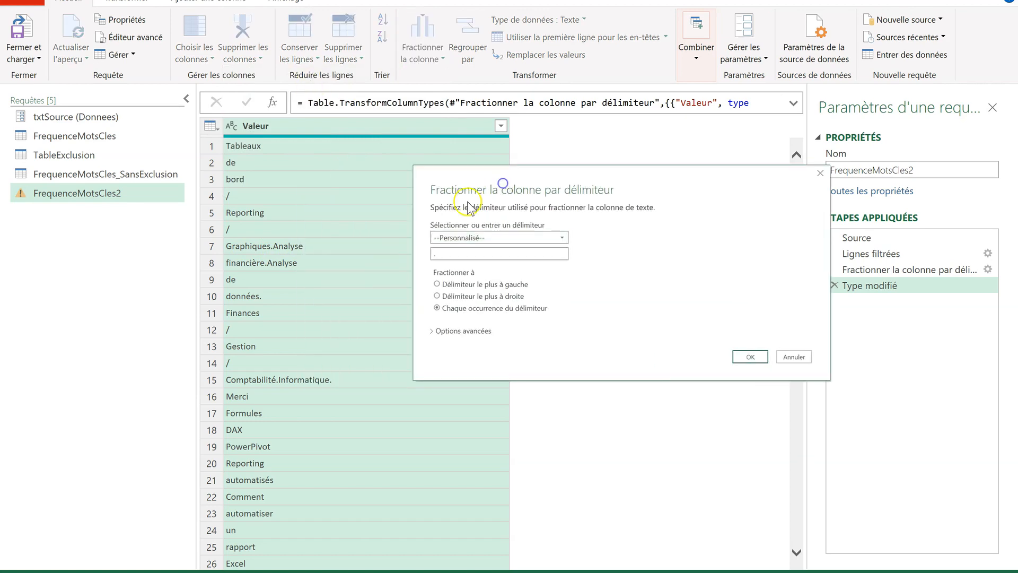
click(434, 253)
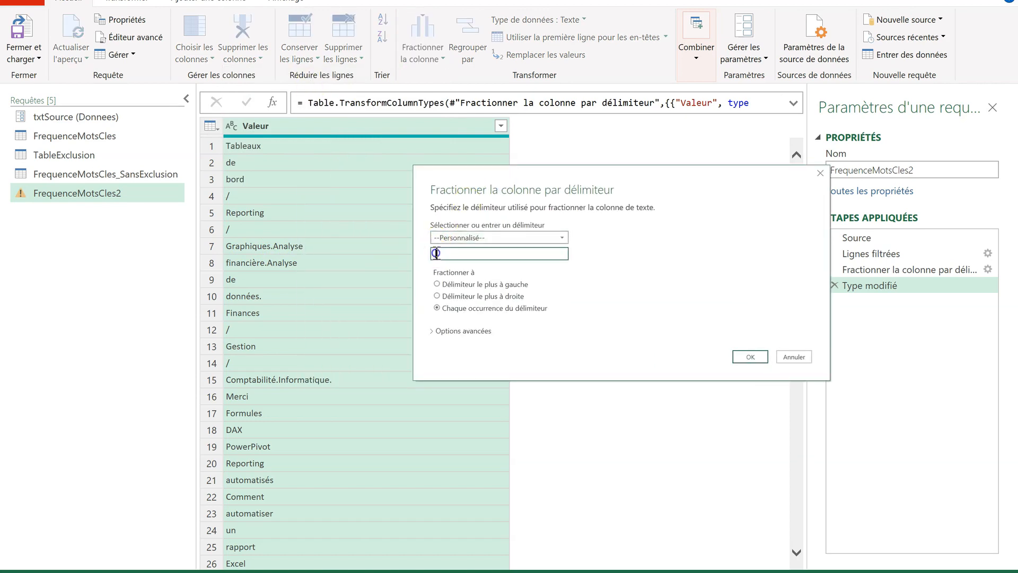
text(.)
click(455, 331)
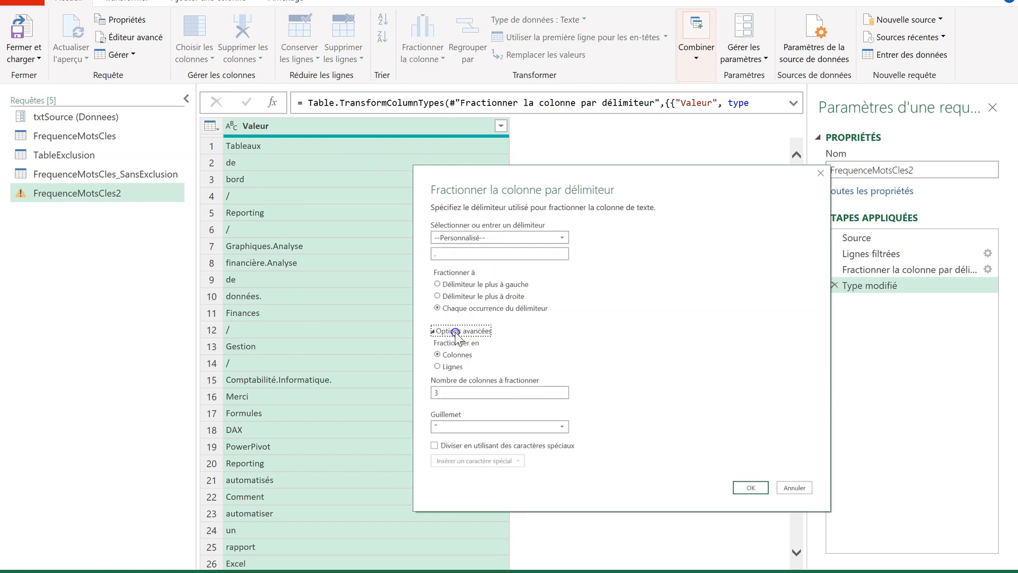
click(438, 367)
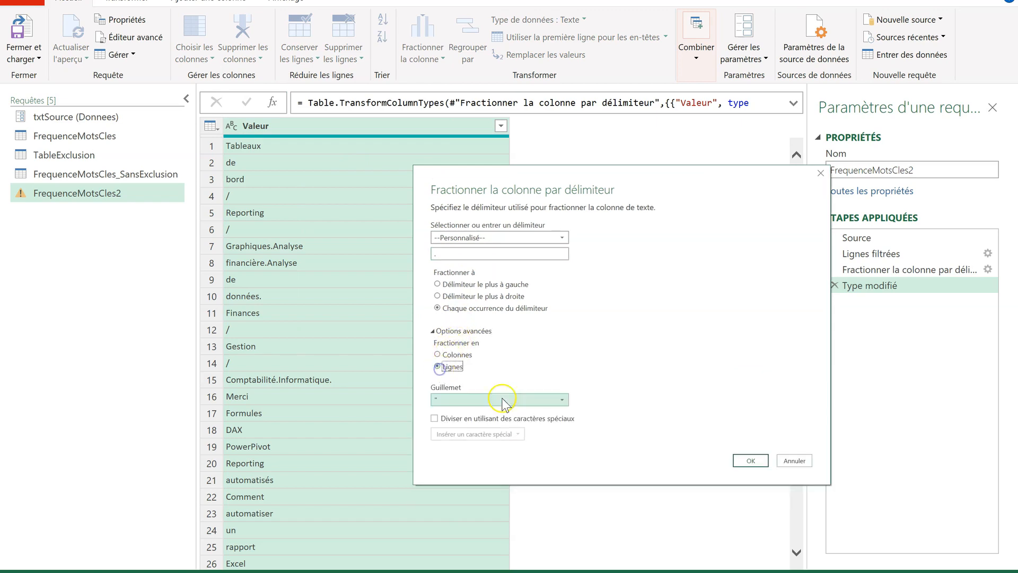
click(752, 461)
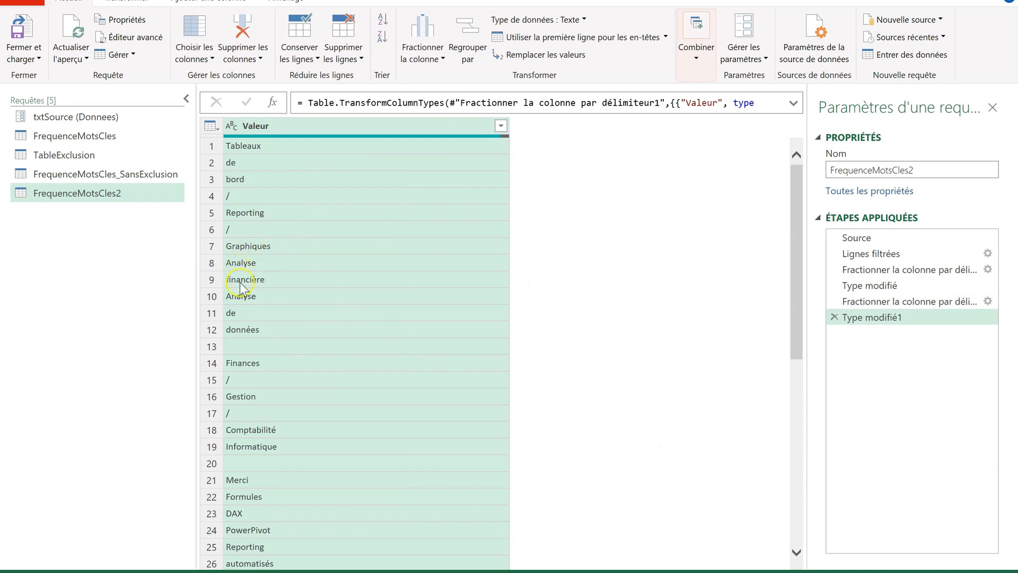
Check the blank rows left by the period split and remove the empty items from the Valeur column.
scroll(316, 297, down, 6)
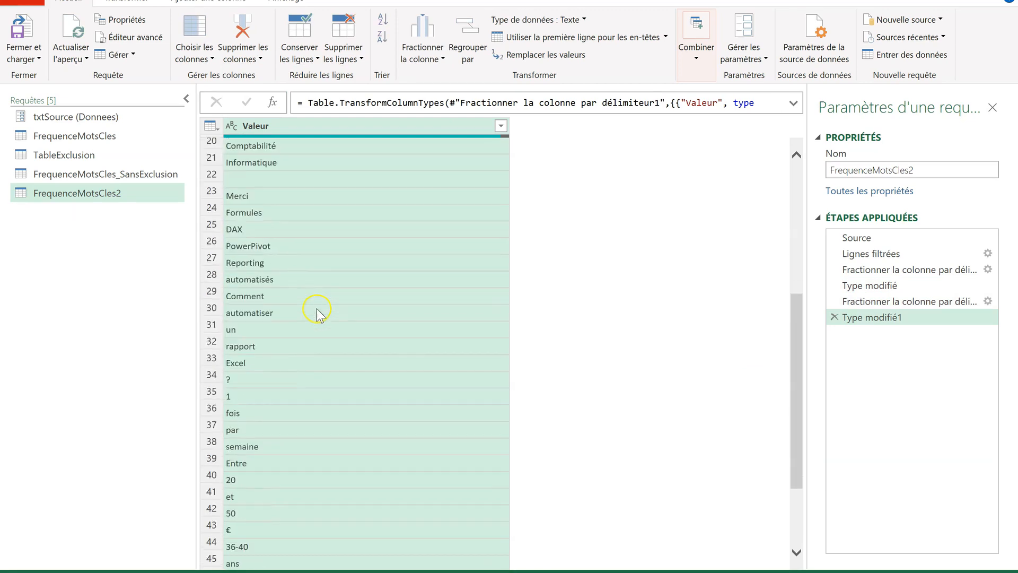
scroll(318, 308, up, 6)
click(261, 351)
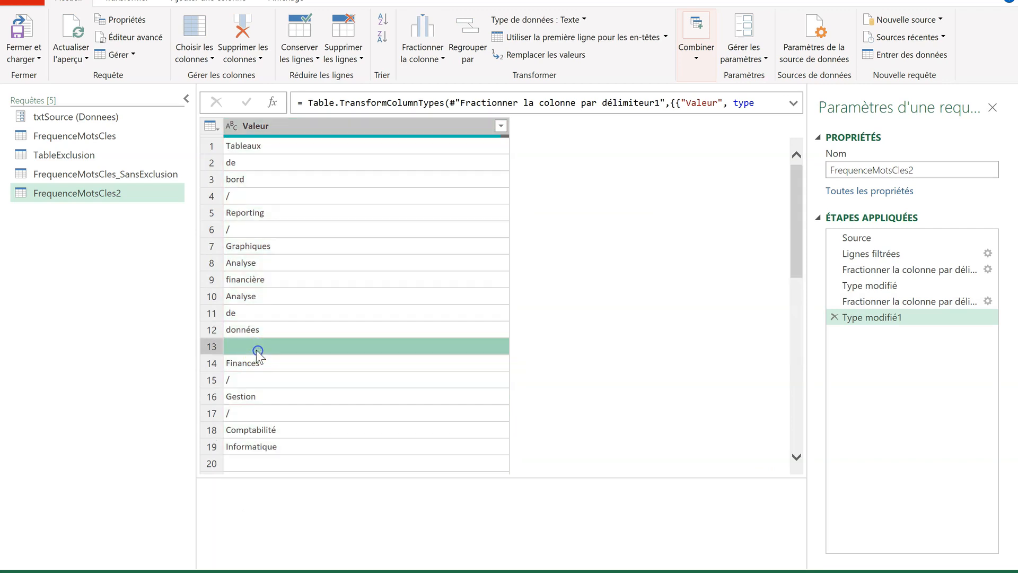
click(247, 332)
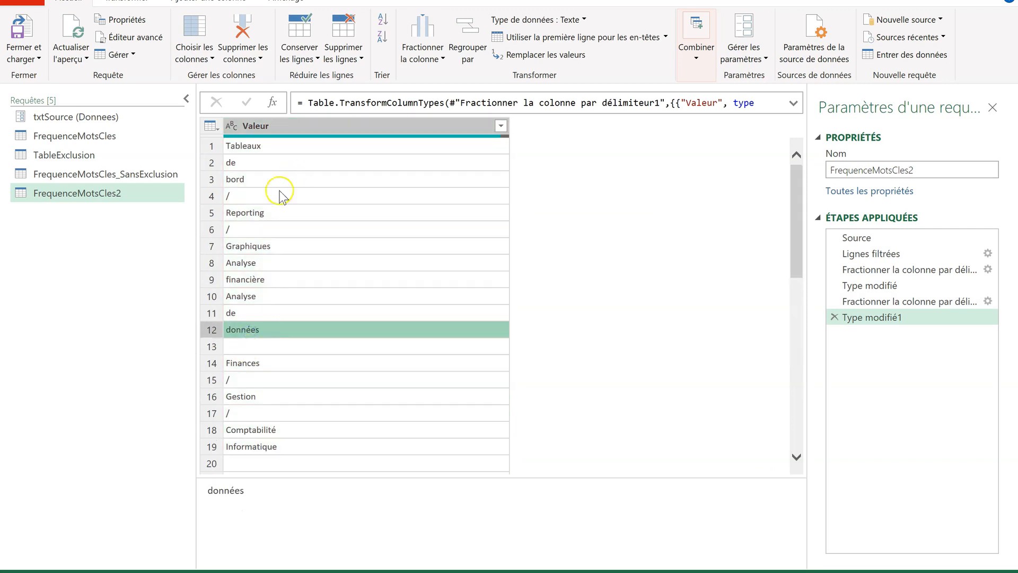
click(295, 126)
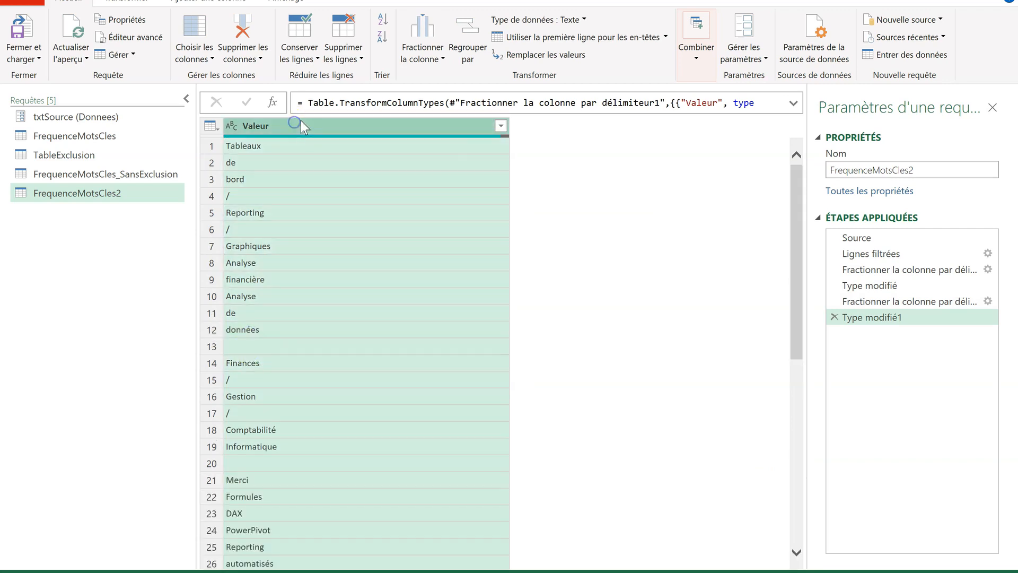
click(501, 126)
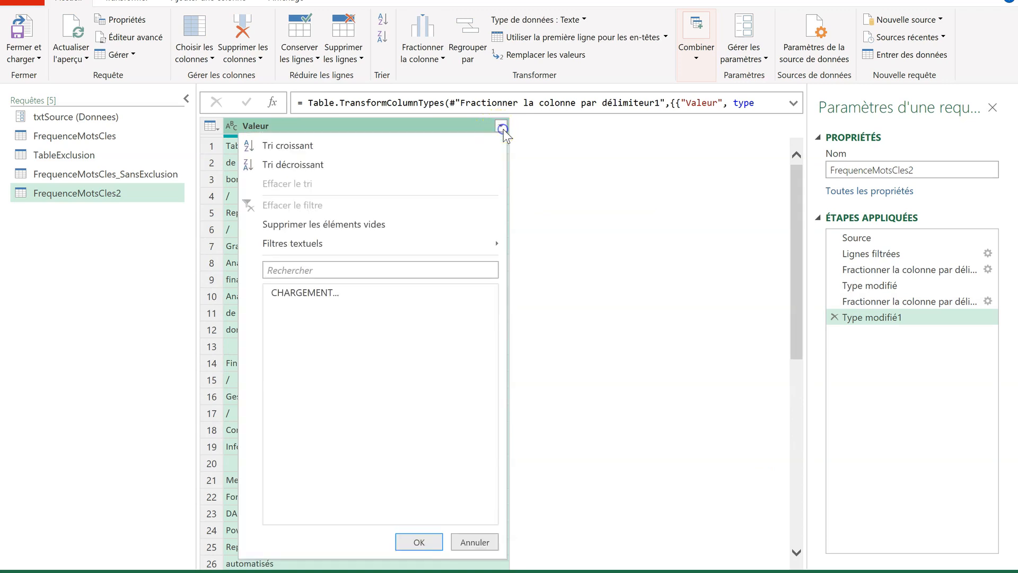
click(297, 225)
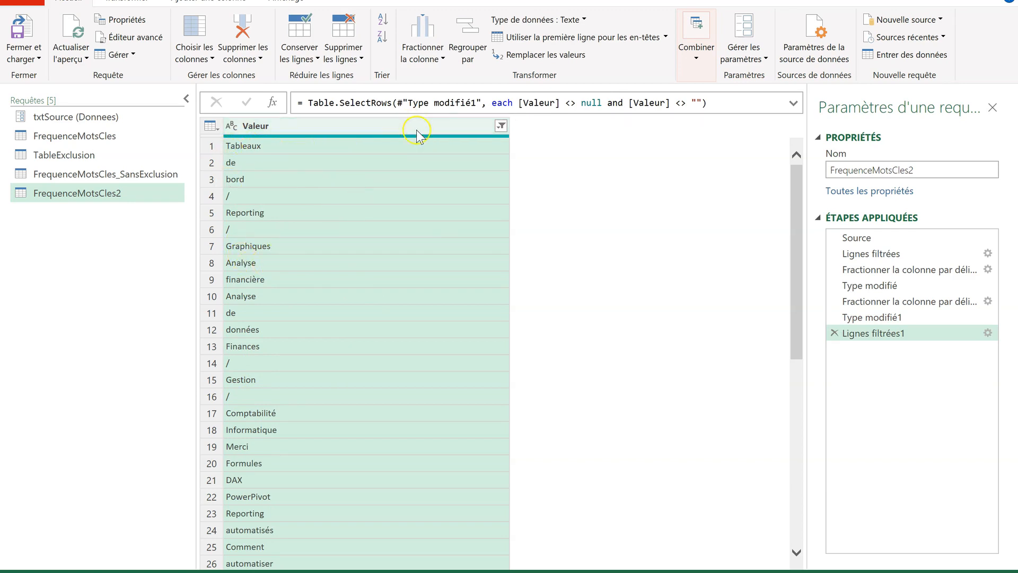
Transform the text of the Valeur column to lowercase.
right_click(446, 129)
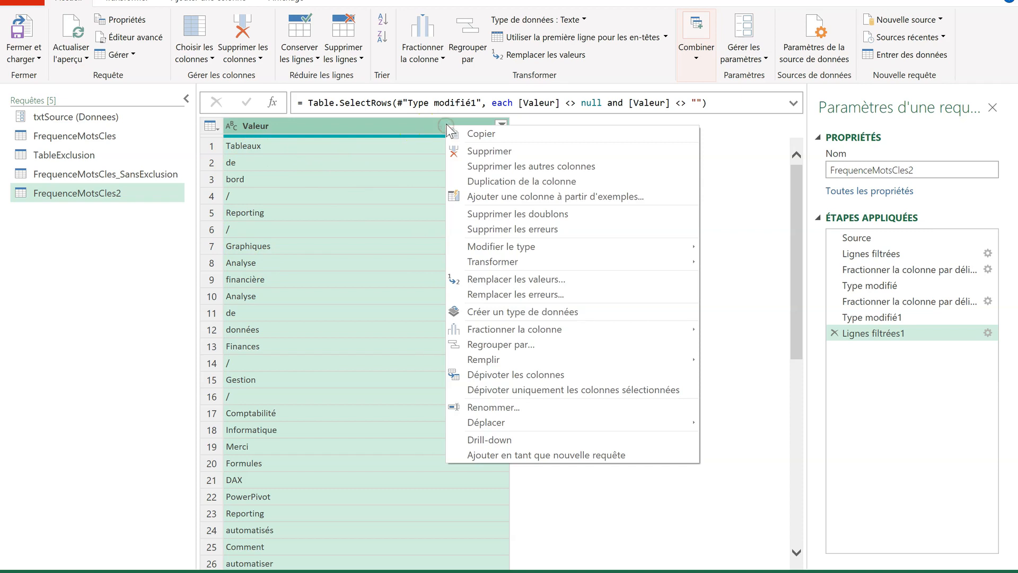
click(529, 258)
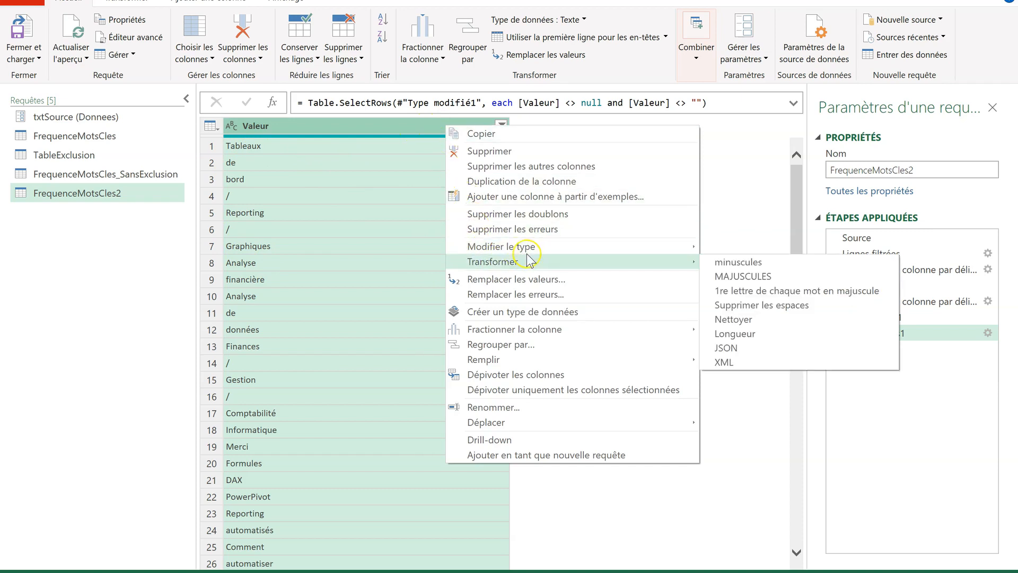
click(738, 262)
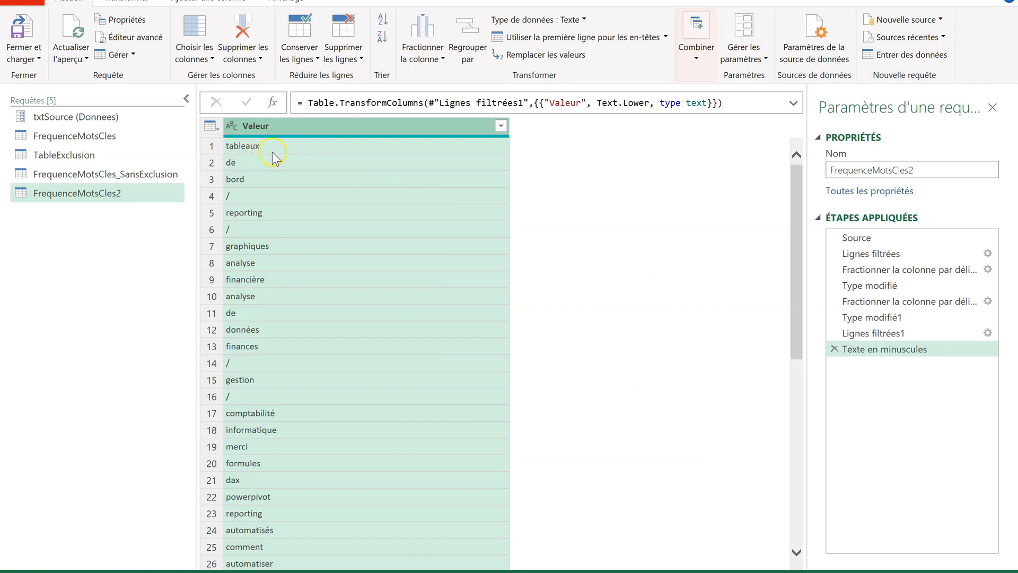
Group the rows by Valeur, with a new column Nombre that uses the Compter les lignes operation.
click(470, 43)
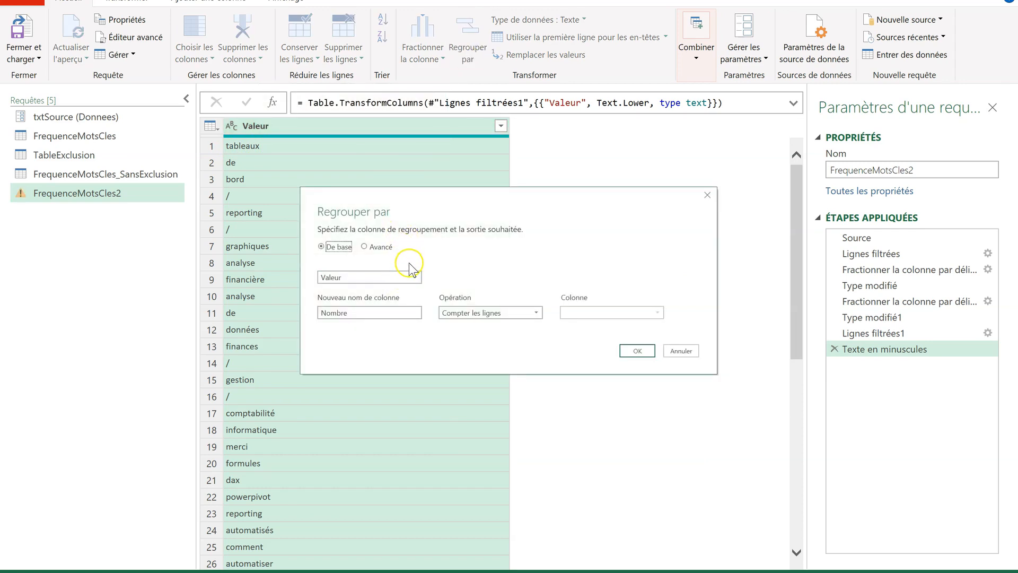
click(487, 313)
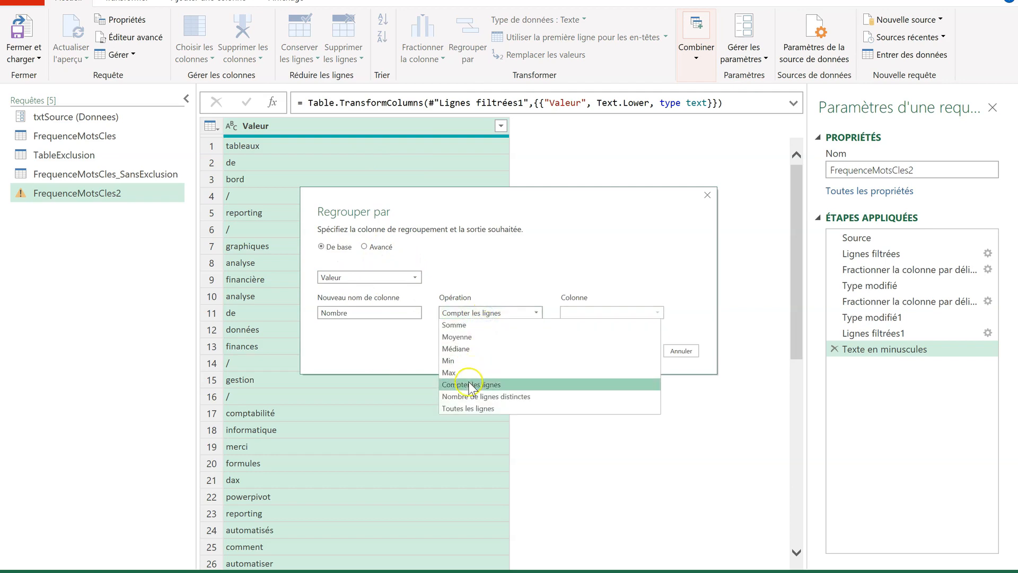
click(469, 382)
click(638, 351)
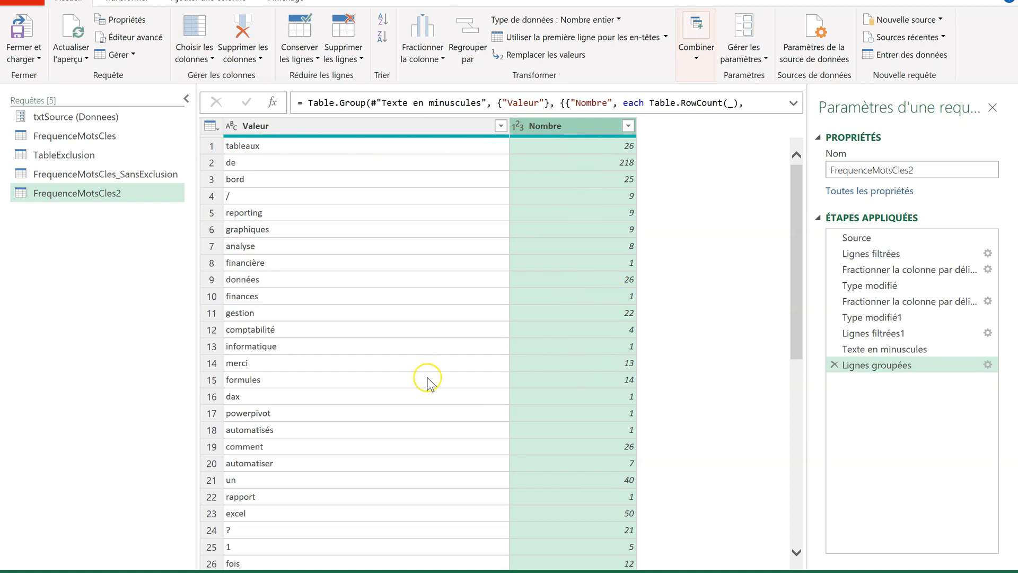
Review the grouped words and their counts, and compare them with the Mots à exclure list in the TableExclusion query.
scroll(442, 382, down, 3)
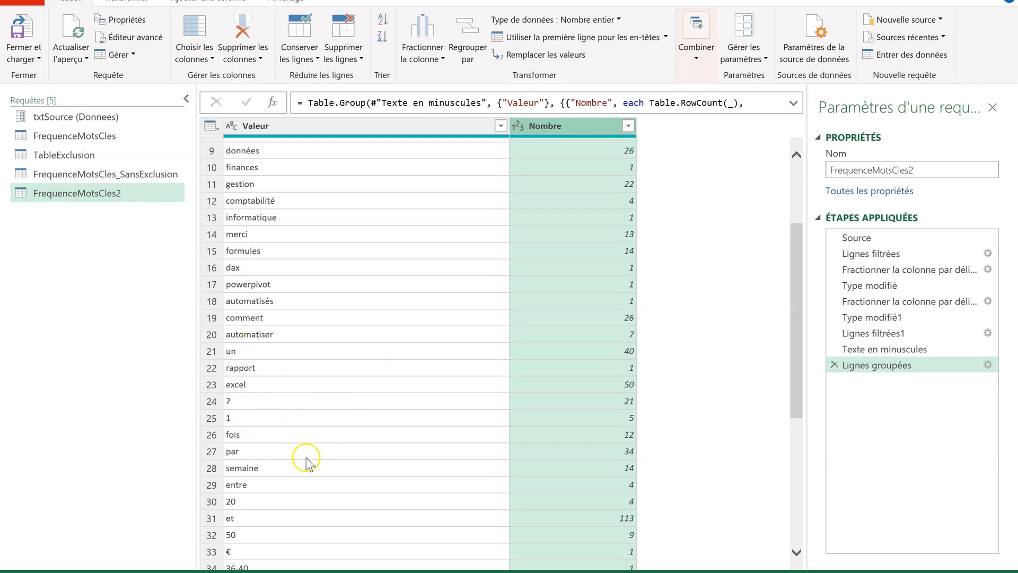
scroll(305, 457, up, 3)
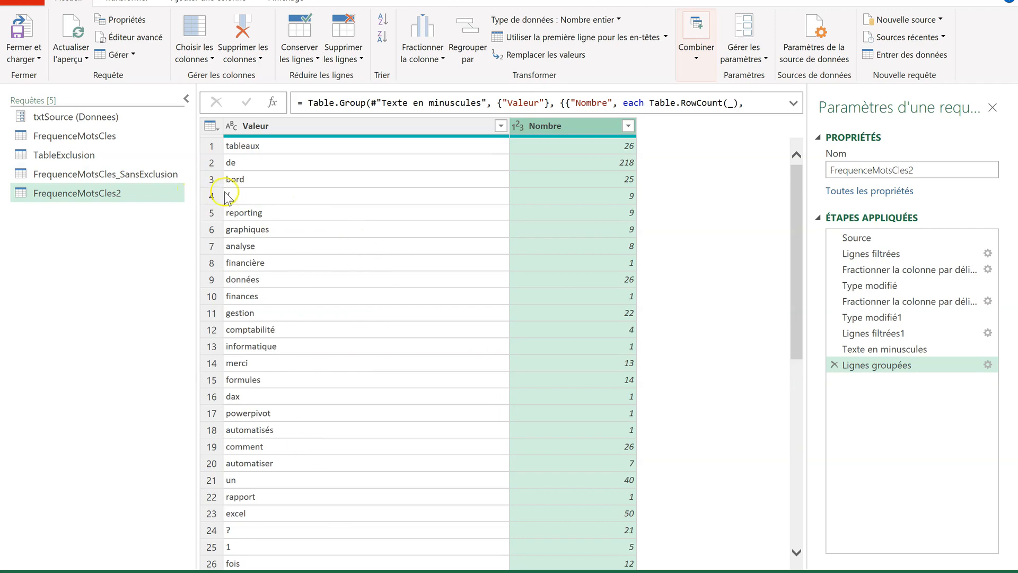
click(91, 153)
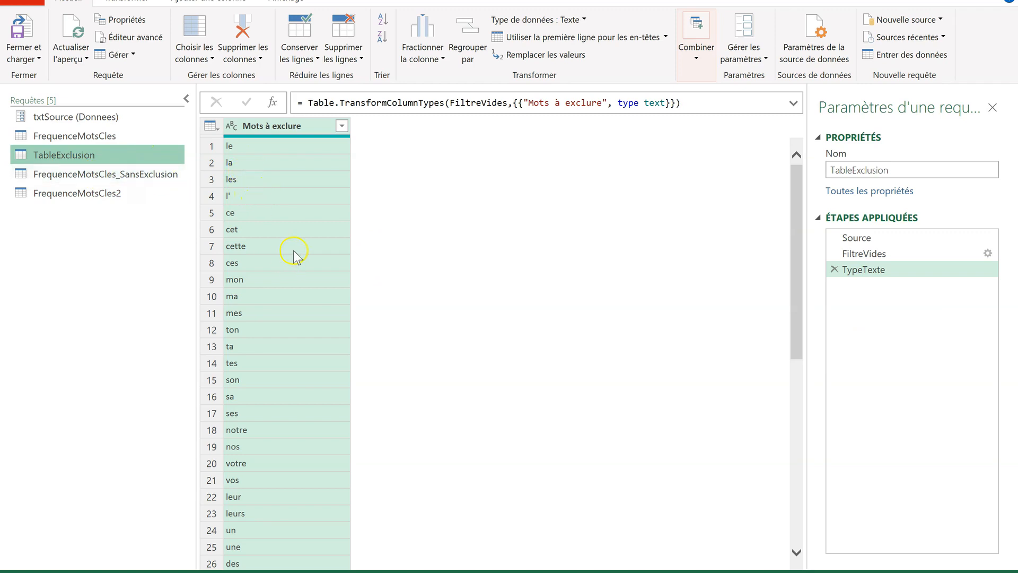
scroll(281, 265, down, 5)
scroll(276, 270, up, 5)
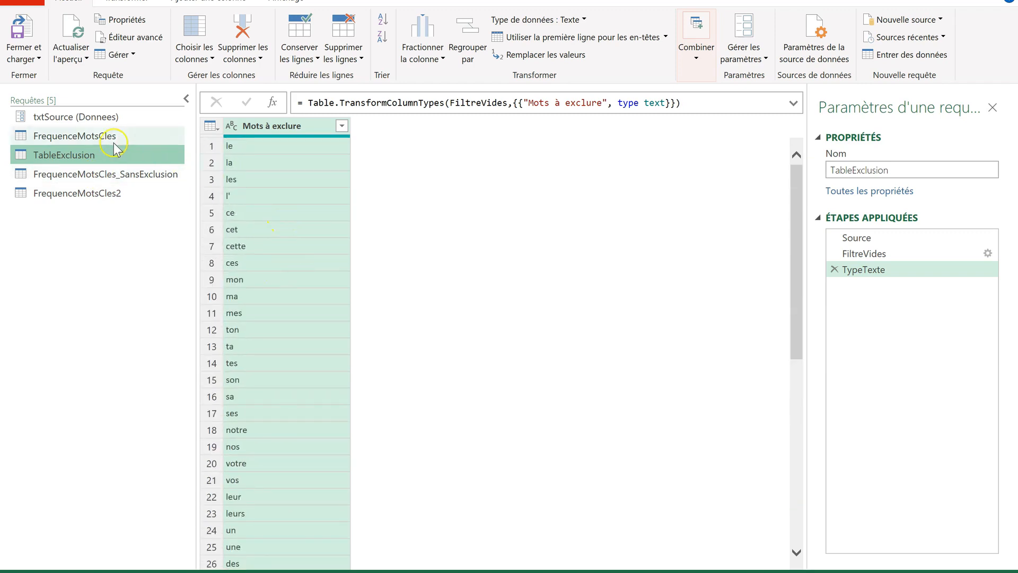
Start a merge of the FrequenceMotsCles2 query with TableExclusion, matching the Valeur column to the Mots à exclure column.
click(94, 194)
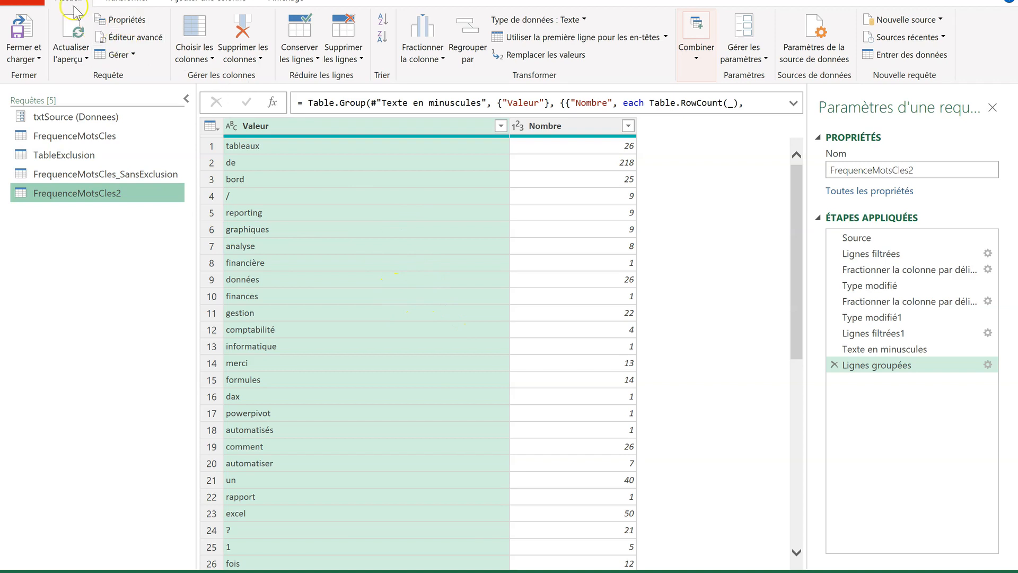
click(696, 57)
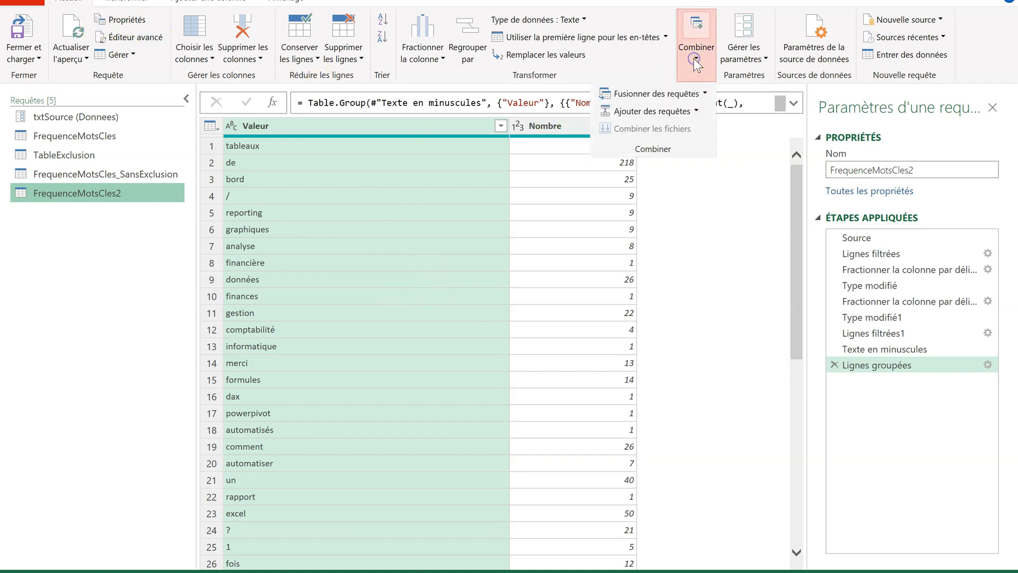
click(652, 93)
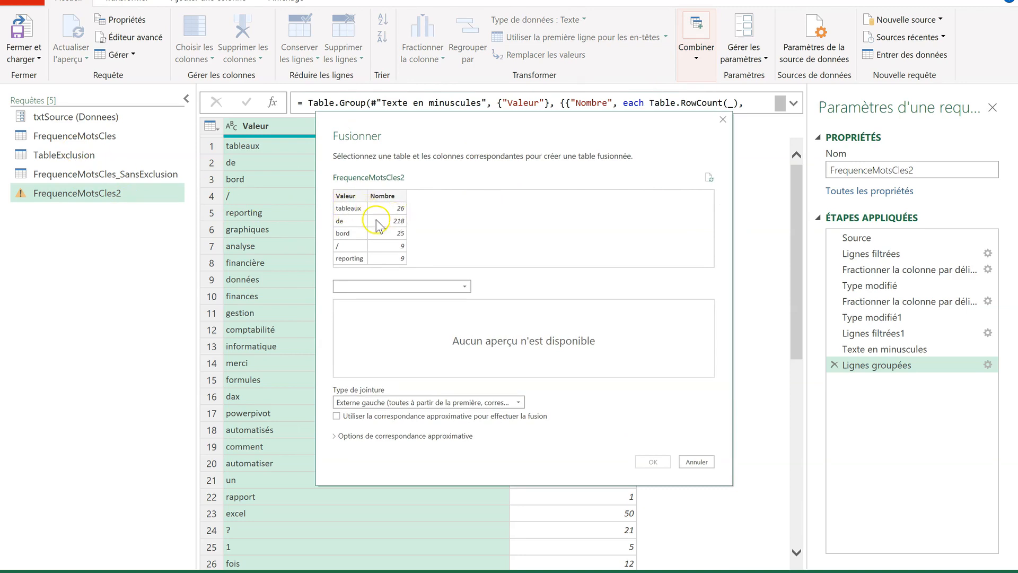
click(350, 198)
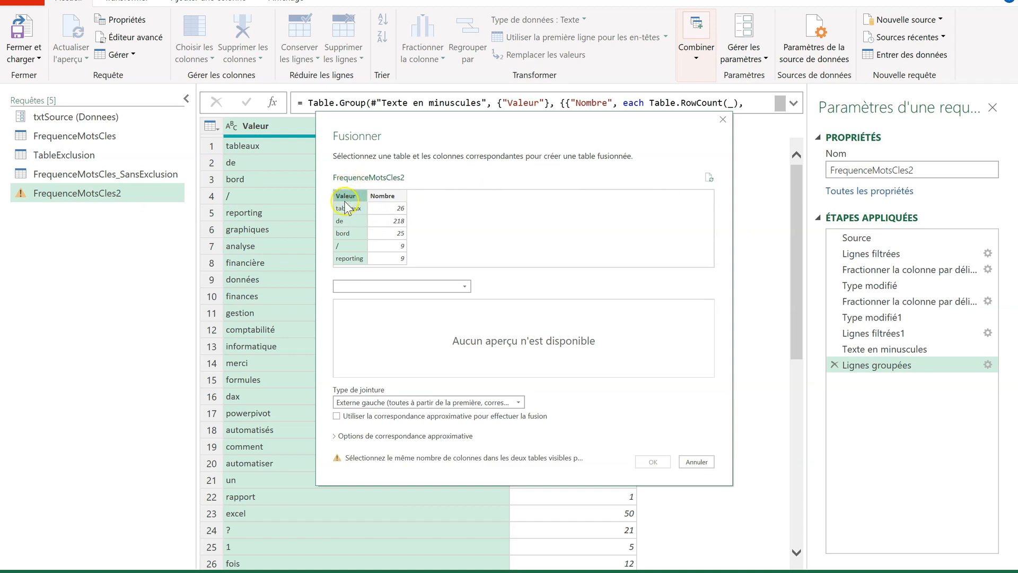
click(364, 287)
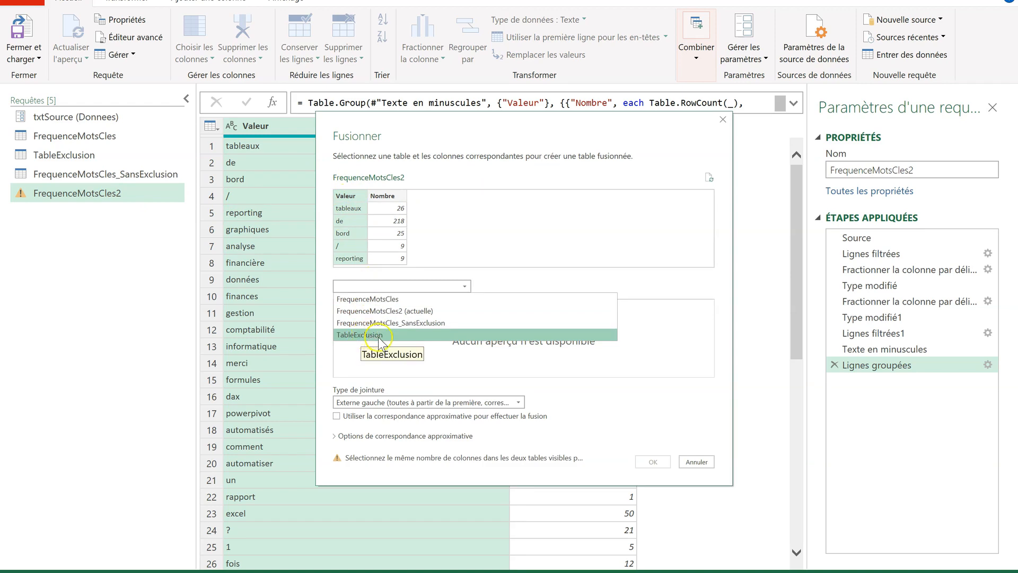
click(378, 336)
click(366, 308)
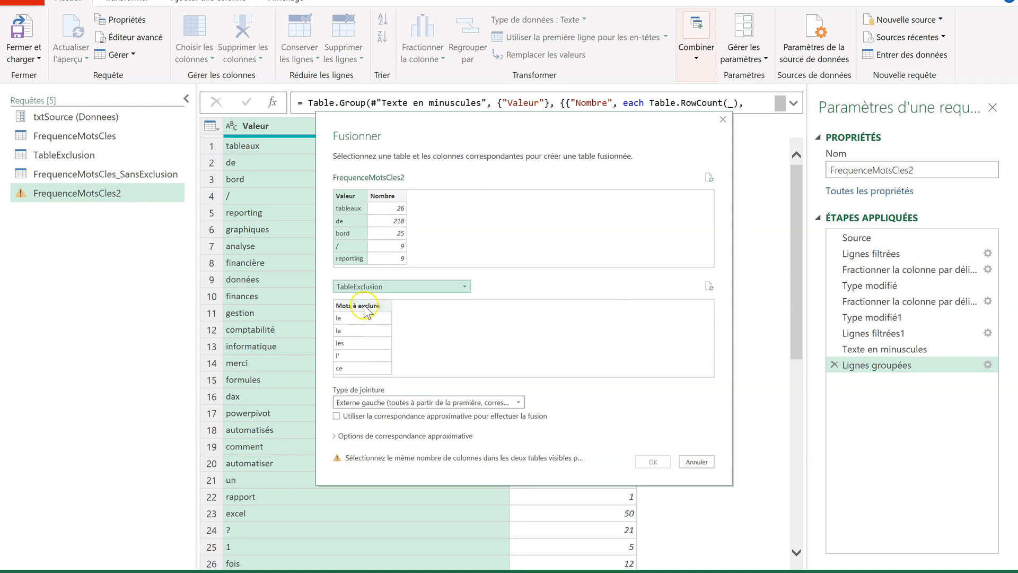
click(365, 307)
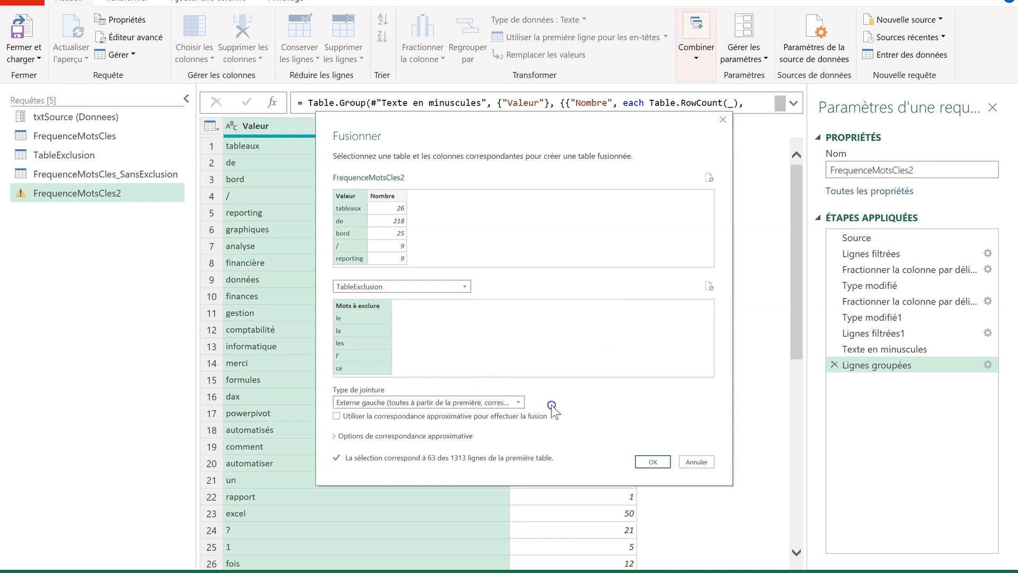
Set the merge's join type to Gauche opposée and check it against the table join types slide in PowerPoint.
click(519, 402)
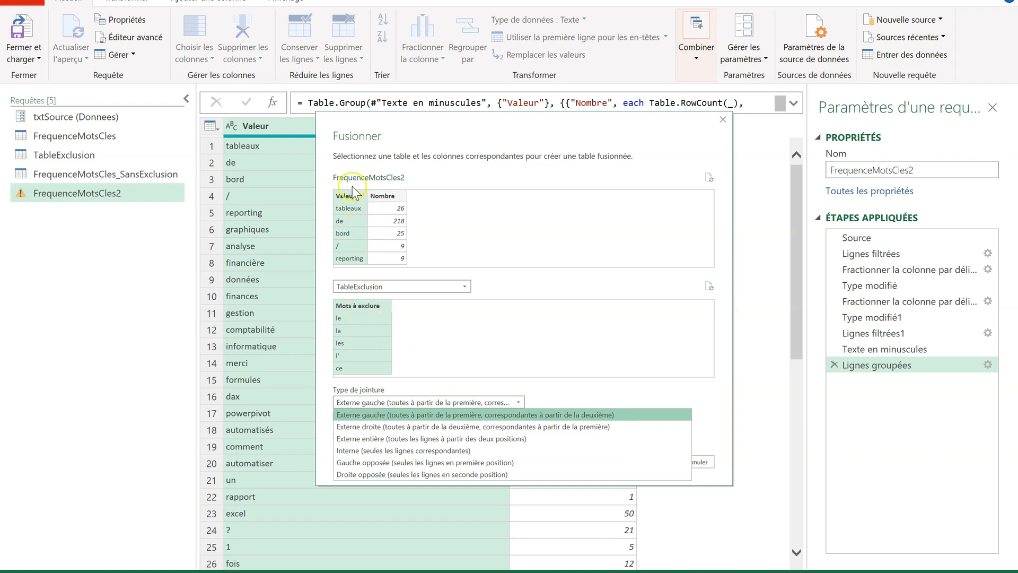
click(373, 463)
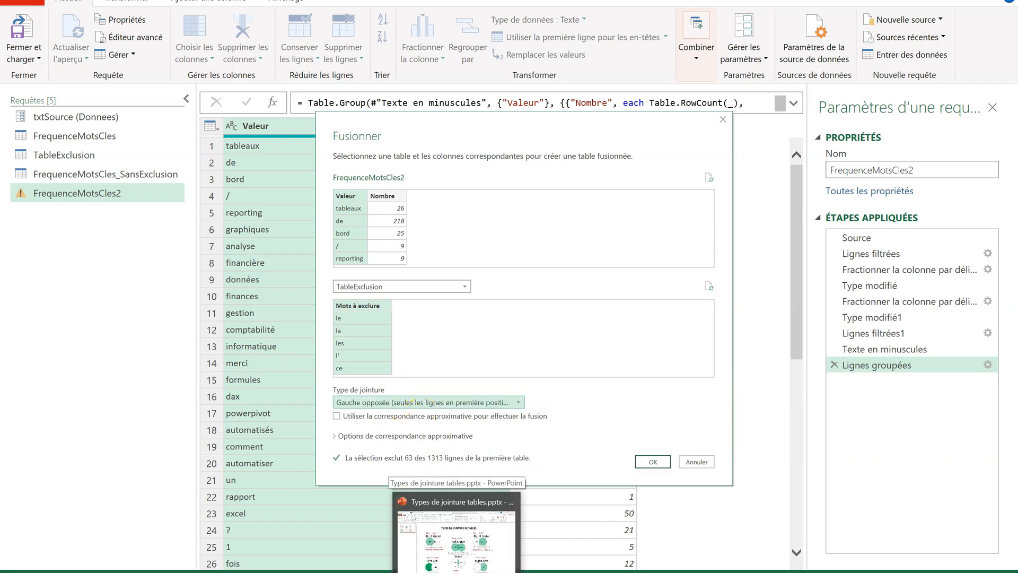
click(455, 546)
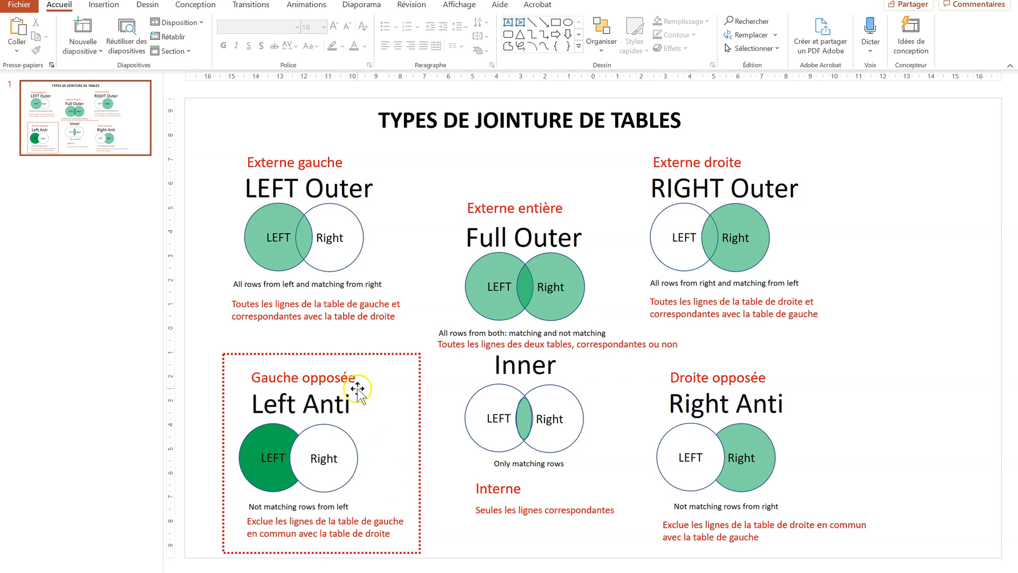
mouse_move(409, 536)
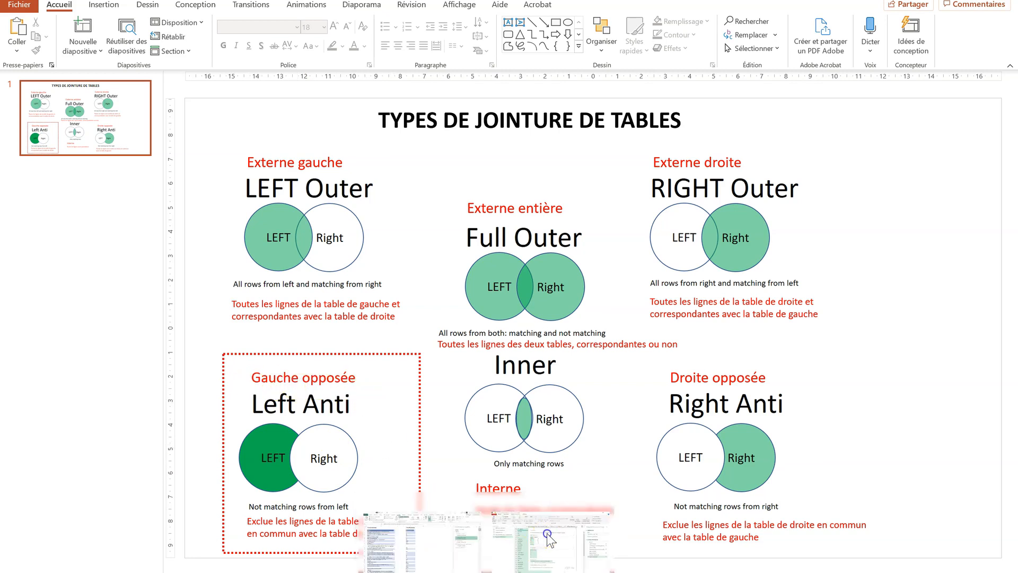
click(549, 535)
Apply the merge in the Power Query editor with the Gauche opposée join type selected.
click(368, 404)
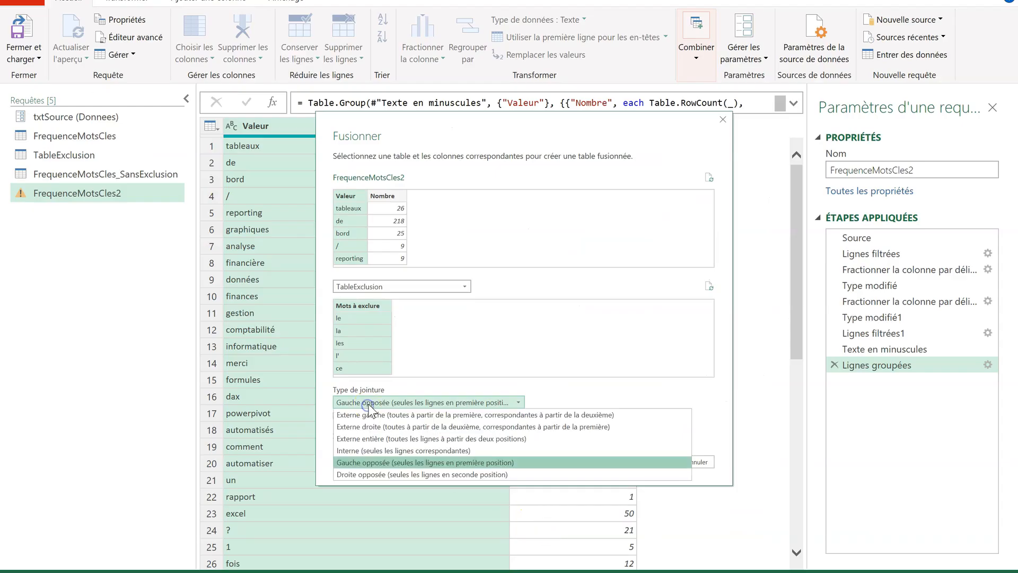
click(387, 465)
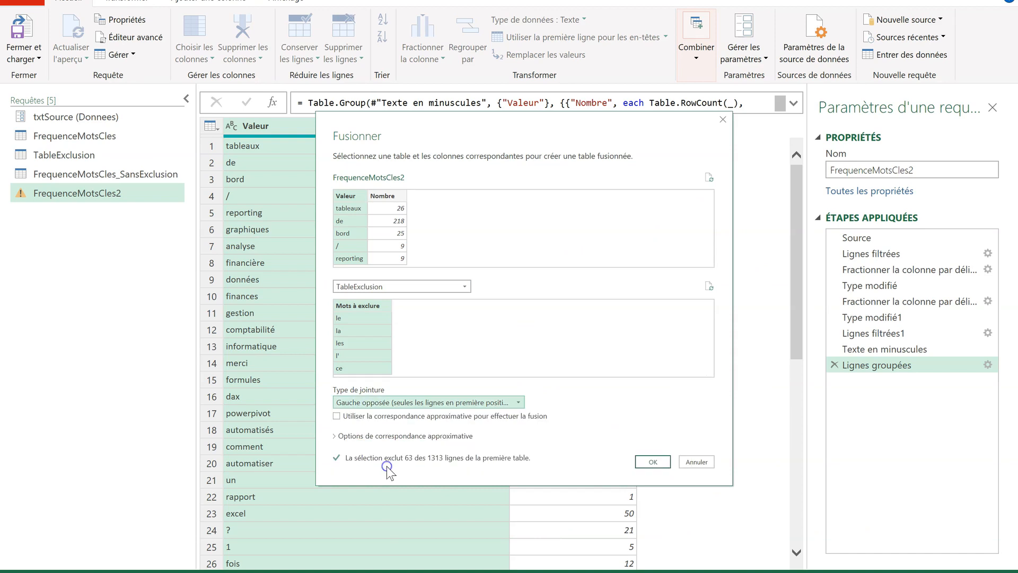
click(654, 462)
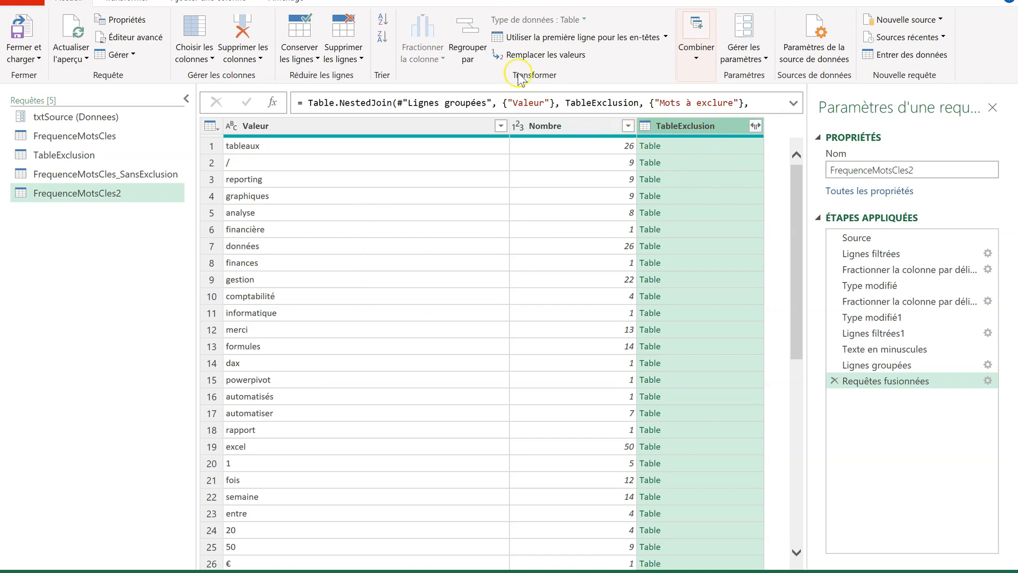
Remove the merged TableExclusion column and sort the rows by Nombre in descending order.
click(243, 26)
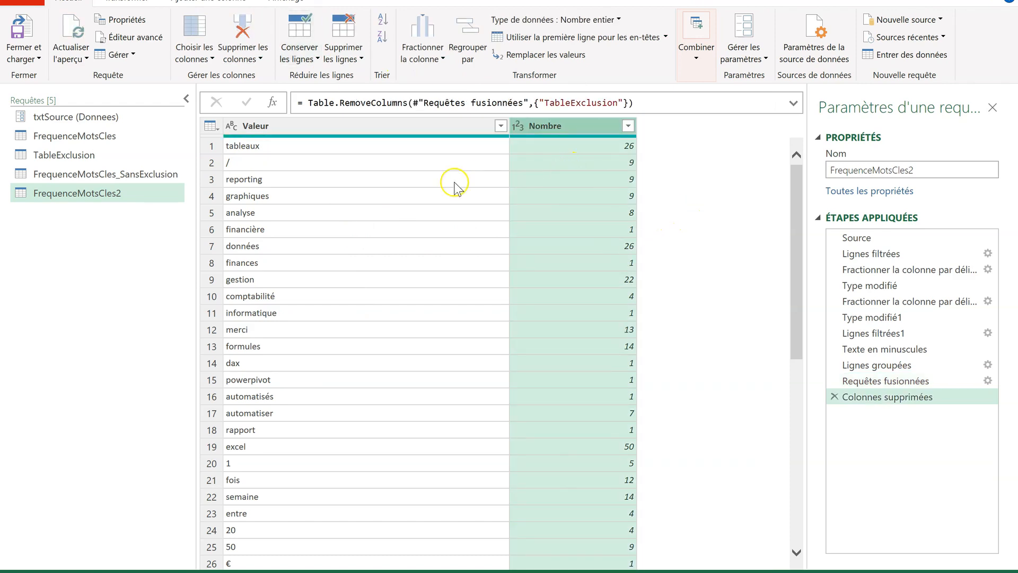
click(631, 127)
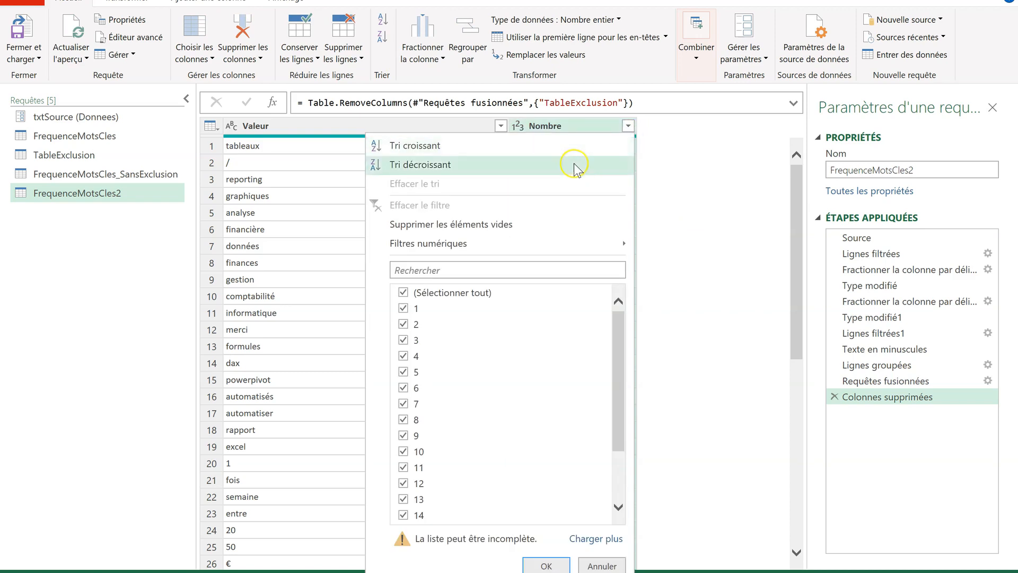
click(573, 163)
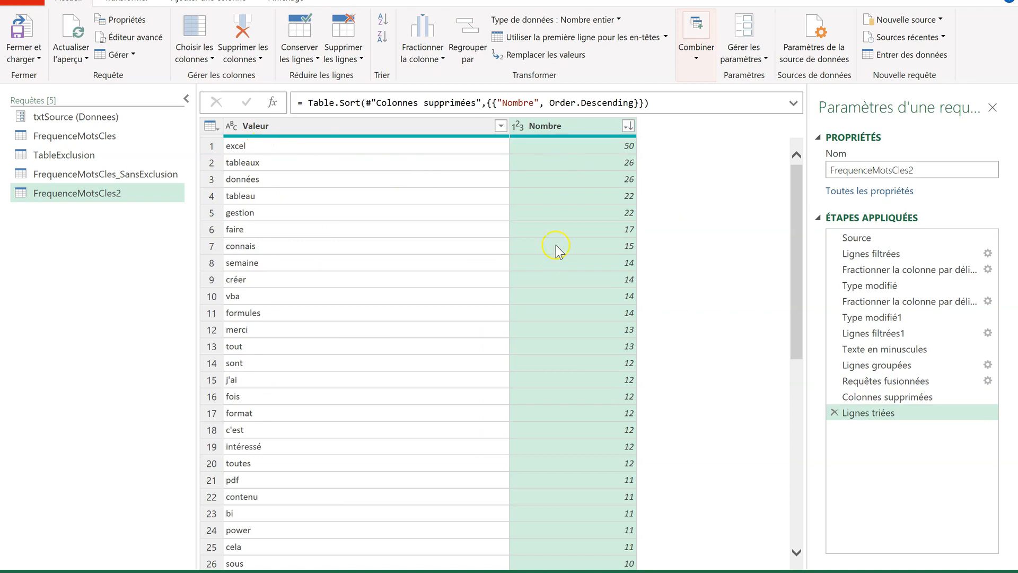
Close and load the FrequenceMotsCles2 query into the workbook and check the first keyword and its count.
click(26, 33)
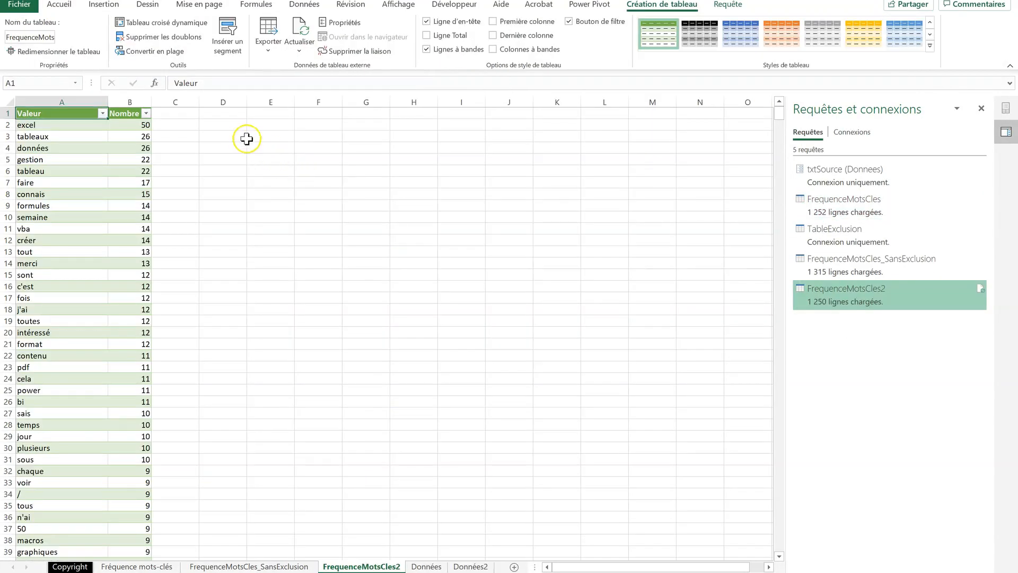
click(240, 125)
click(78, 124)
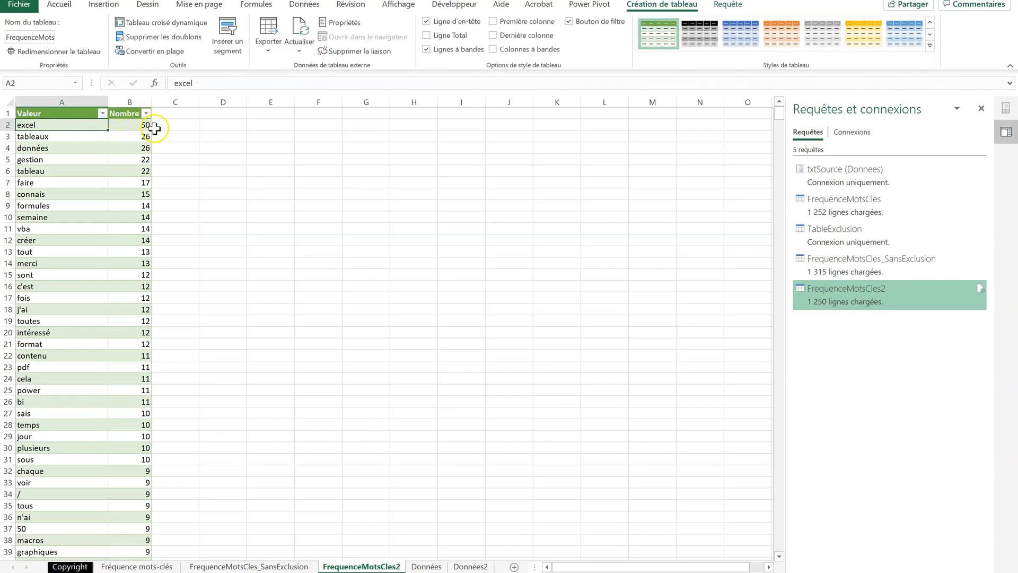
click(137, 127)
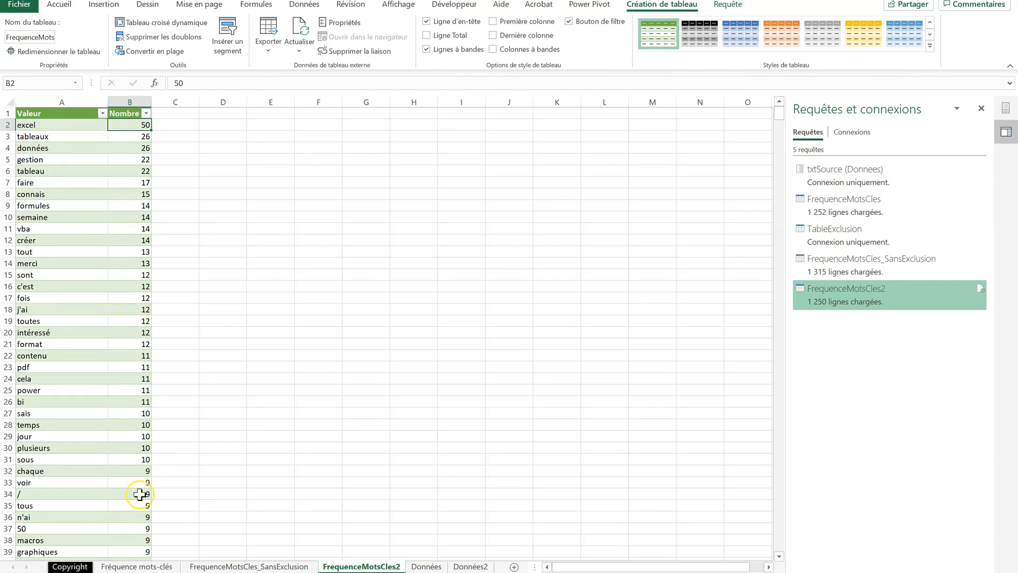
Examine the keyword table and the Top 10 chart on the Fréquence mots-clés sheet for comparison with the new query.
click(139, 566)
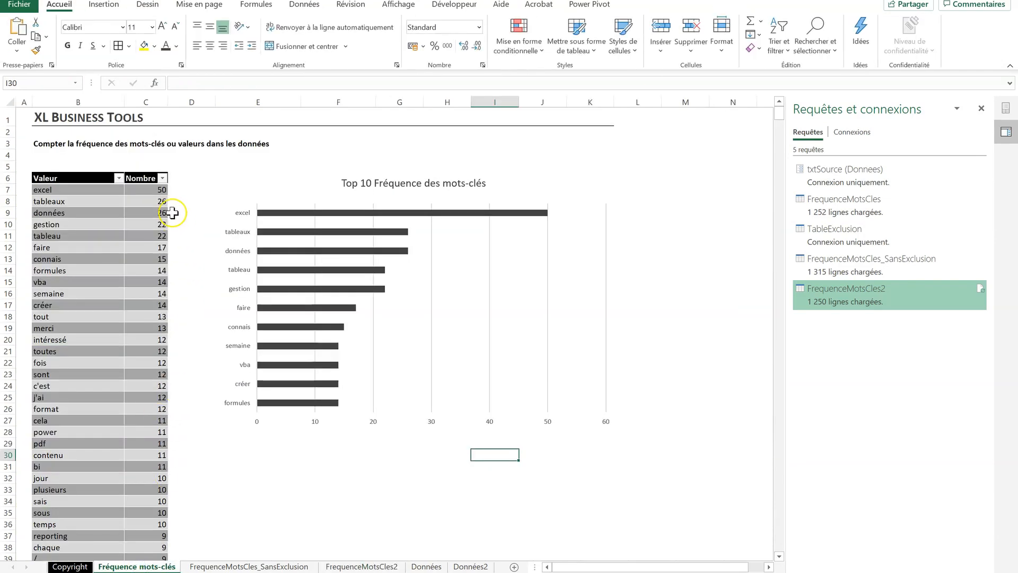
click(158, 192)
click(332, 487)
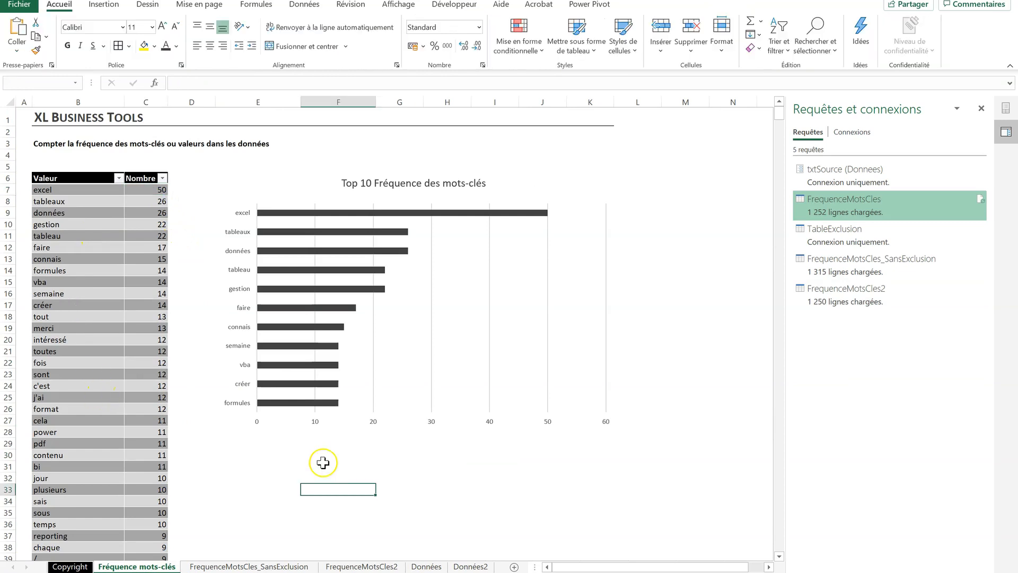
key(Up)
key(Up)
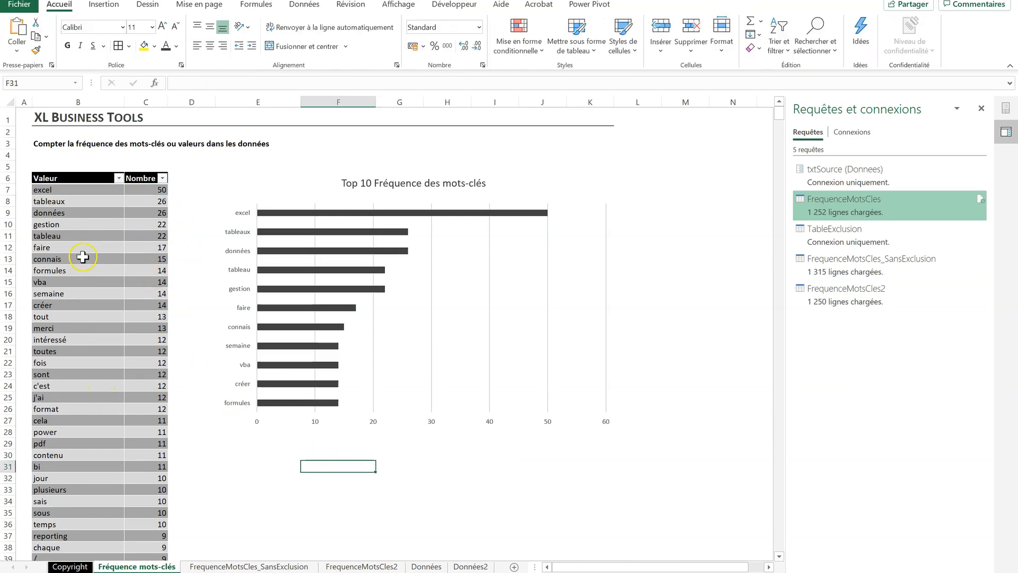
click(85, 247)
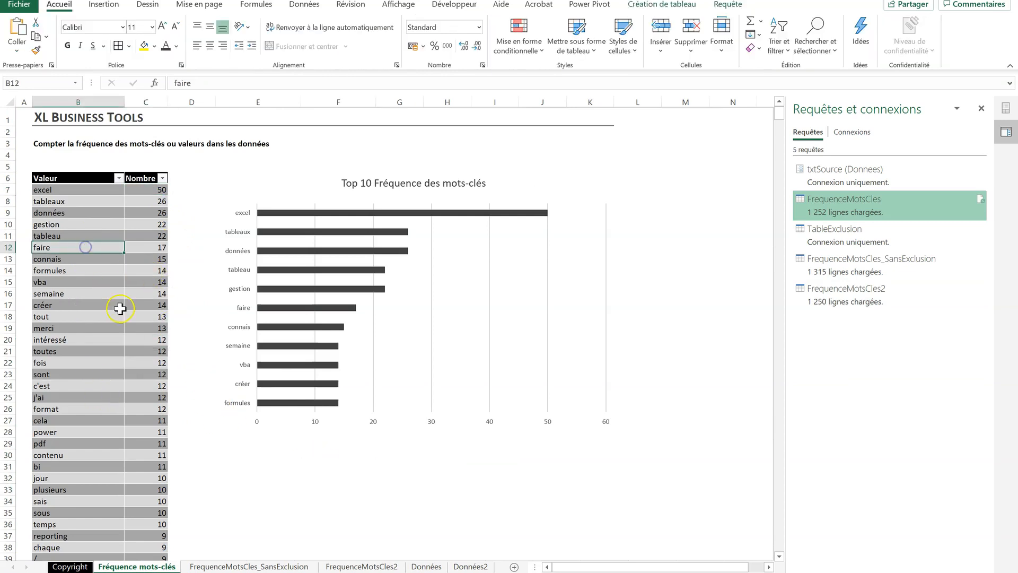
click(105, 226)
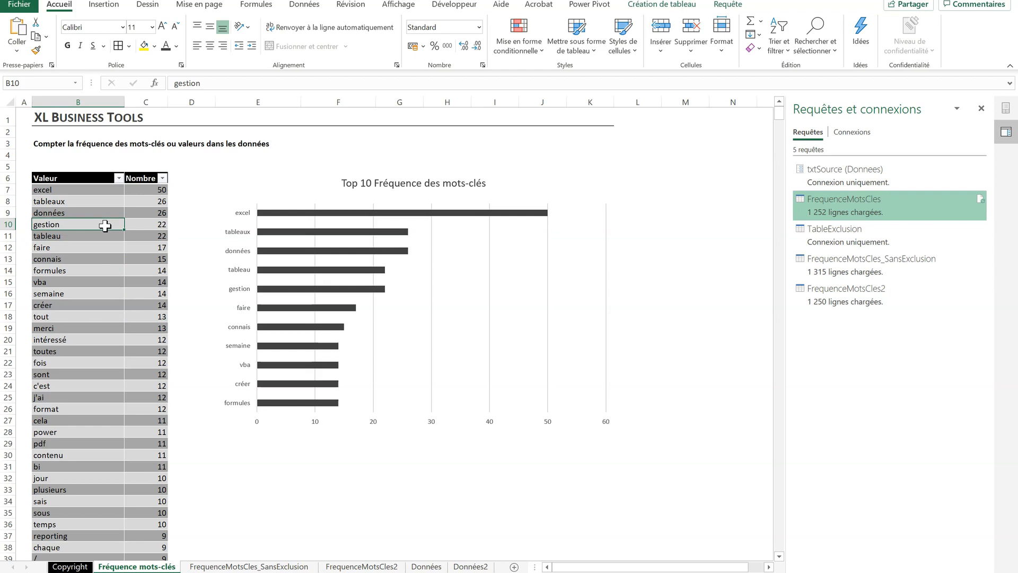
click(258, 440)
click(290, 463)
drag(288, 450, 288, 448)
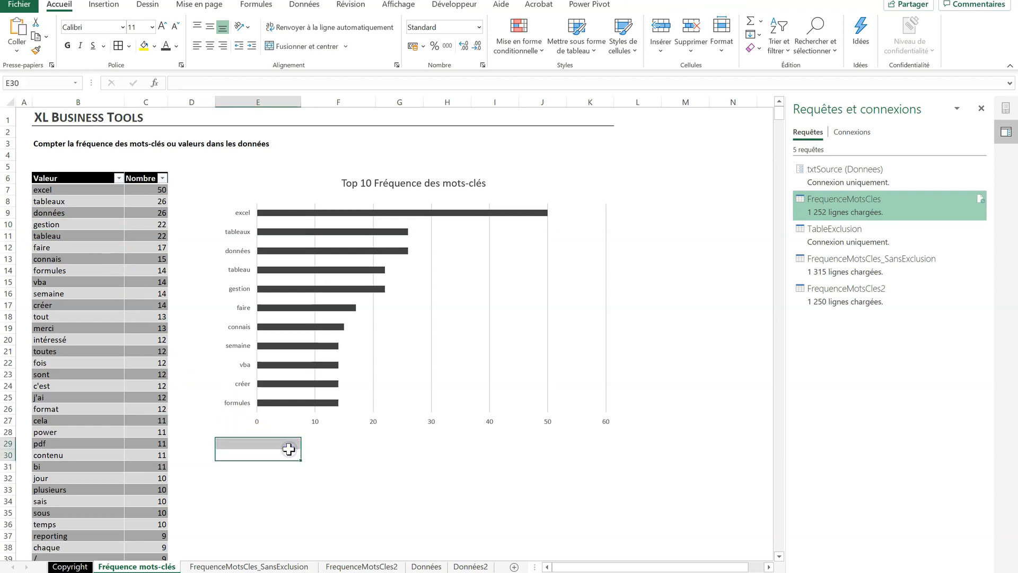
click(288, 451)
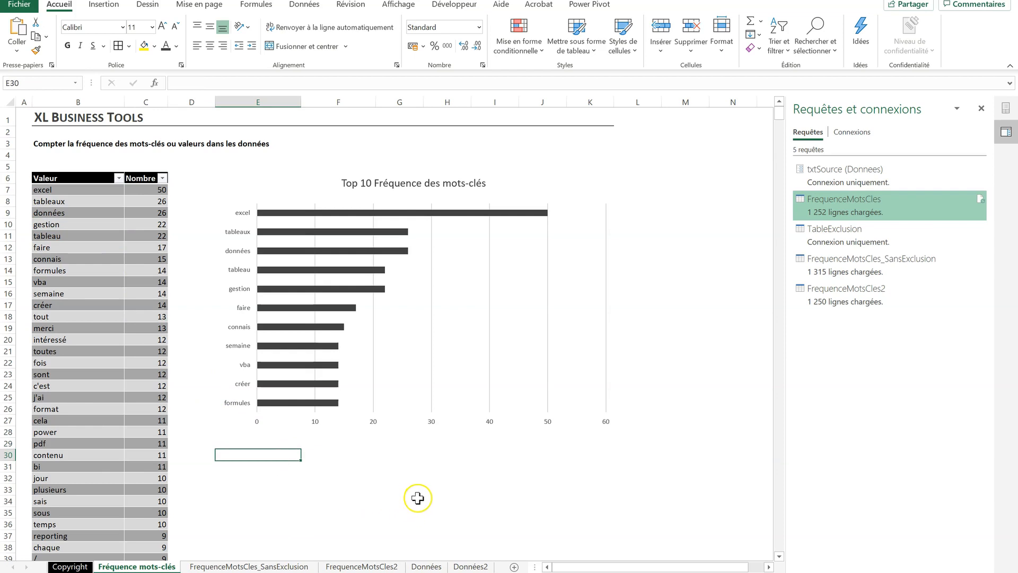
Review the source text in the Valeur column of the Données2 sheet.
click(476, 566)
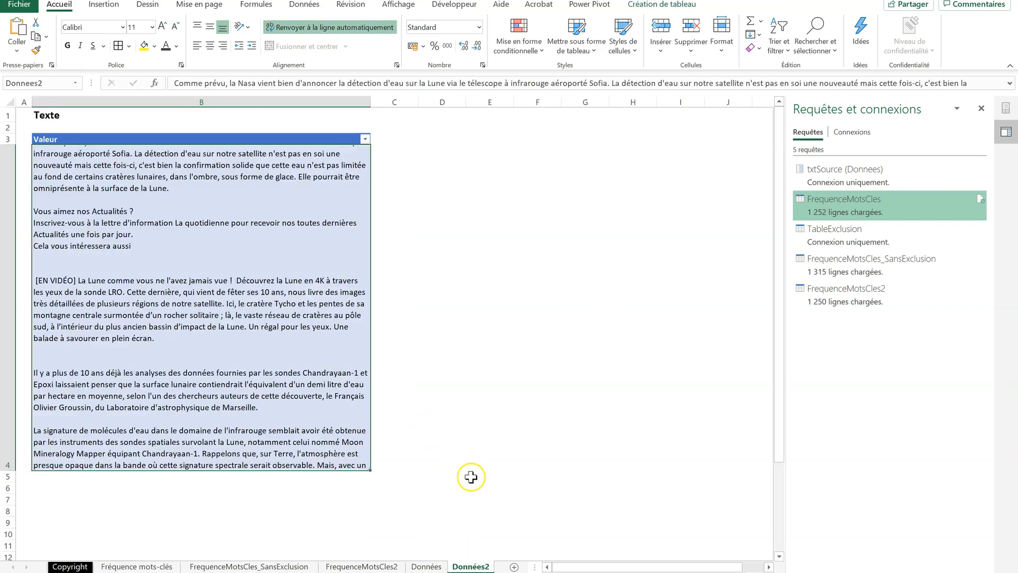
click(471, 445)
click(236, 266)
click(461, 415)
click(286, 250)
Set the current value of the txtSource parameter to Donnees2 and close and load the change.
click(132, 566)
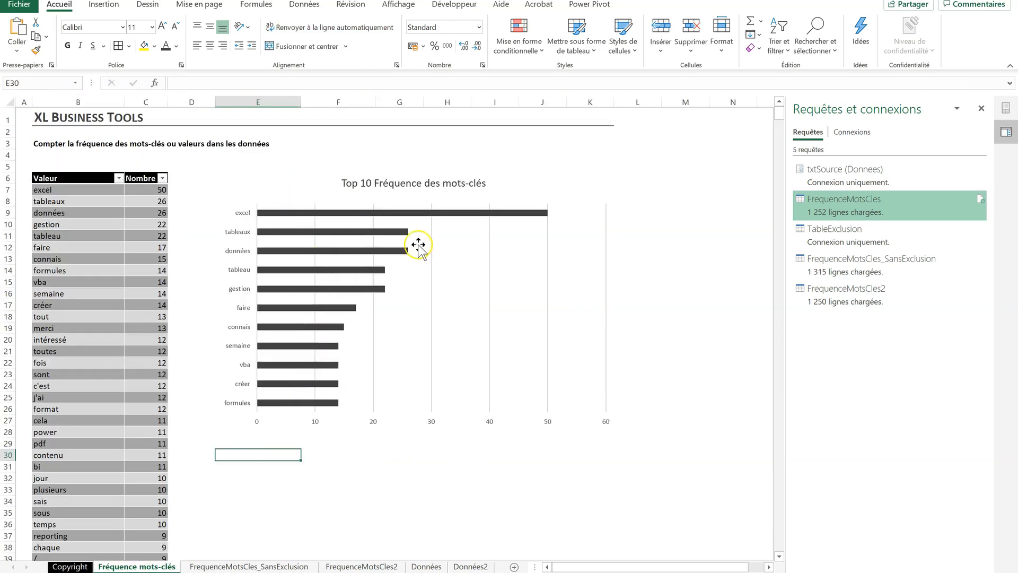
click(851, 173)
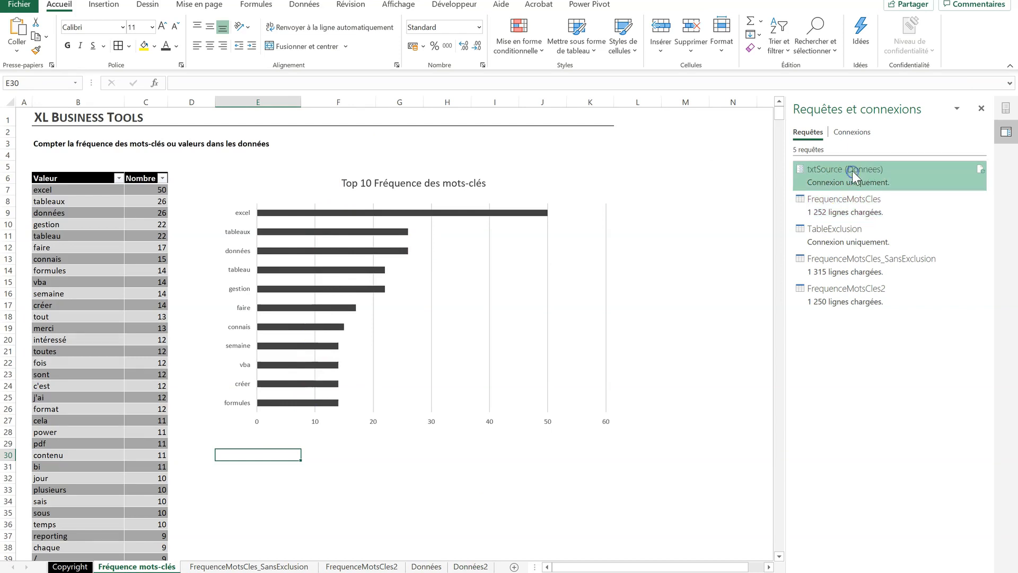
double_click(852, 173)
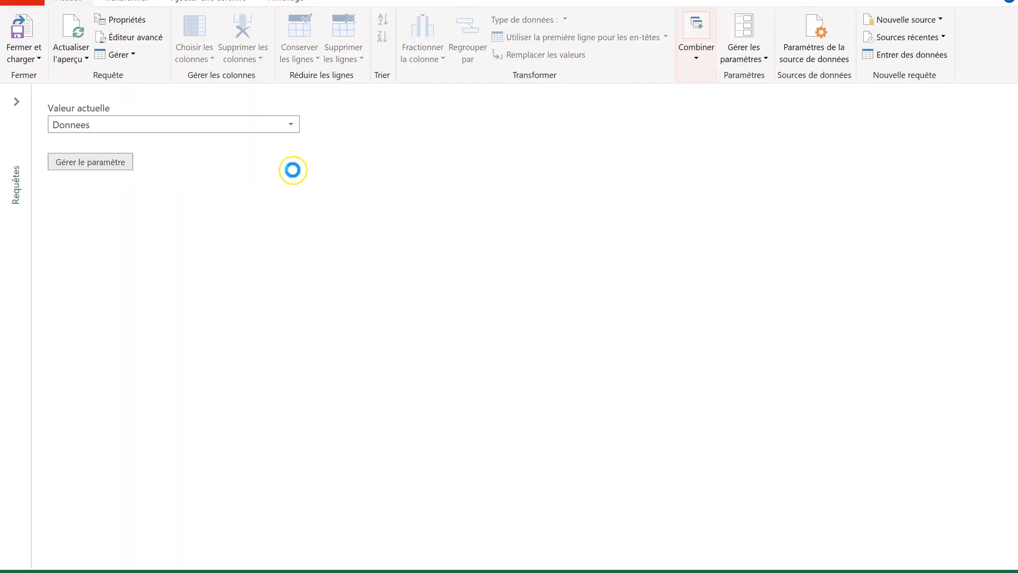
click(291, 125)
click(150, 139)
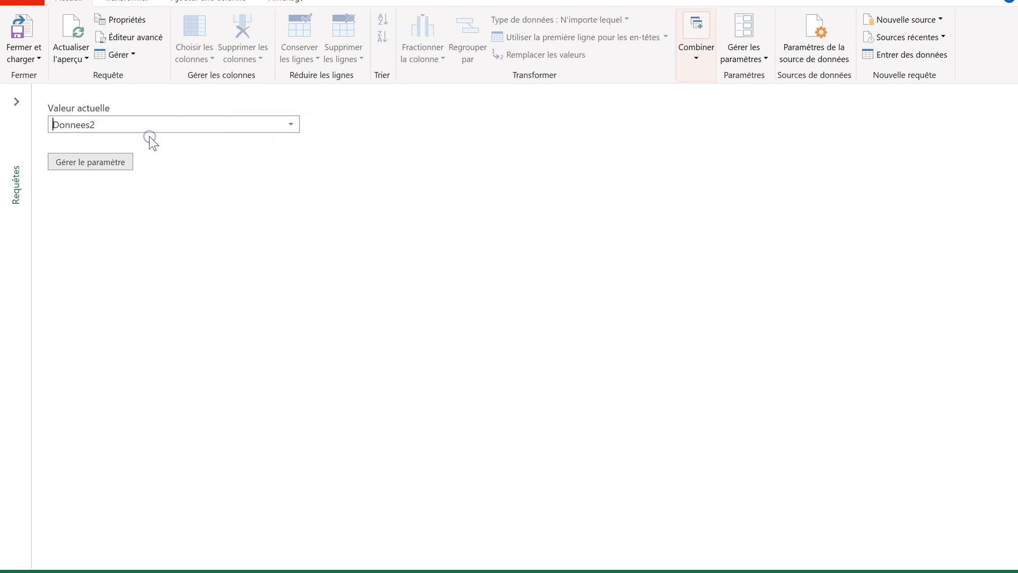
click(24, 33)
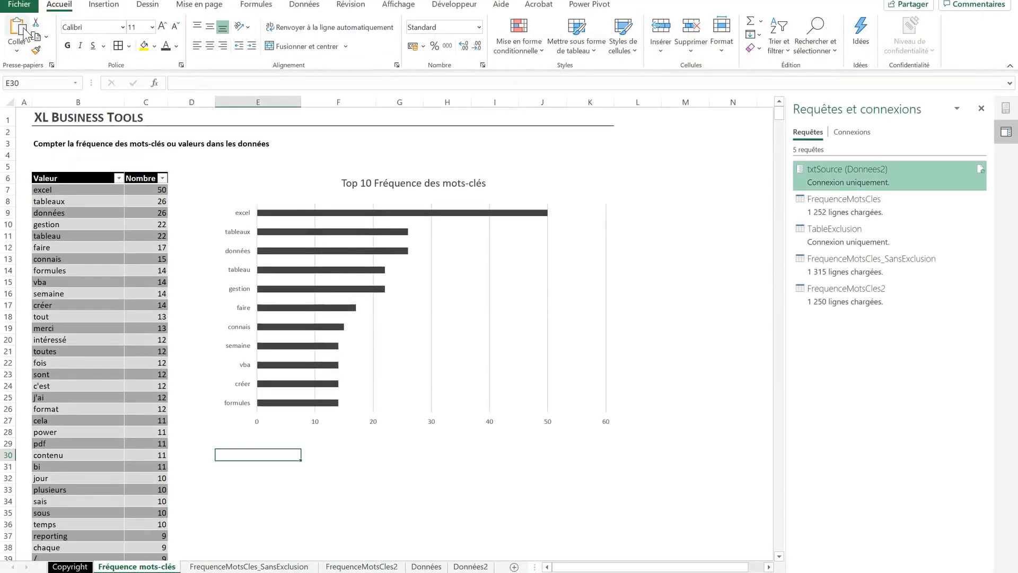
Refresh all queries twice so the keyword table and the Top 10 chart on the Fréquence mots-clés sheet both update.
click(350, 150)
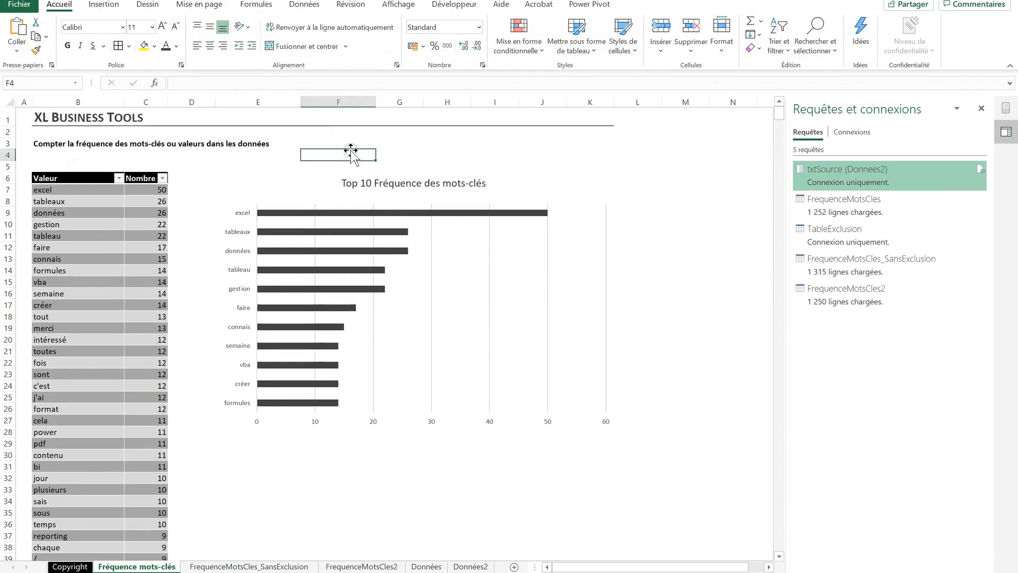
click(302, 5)
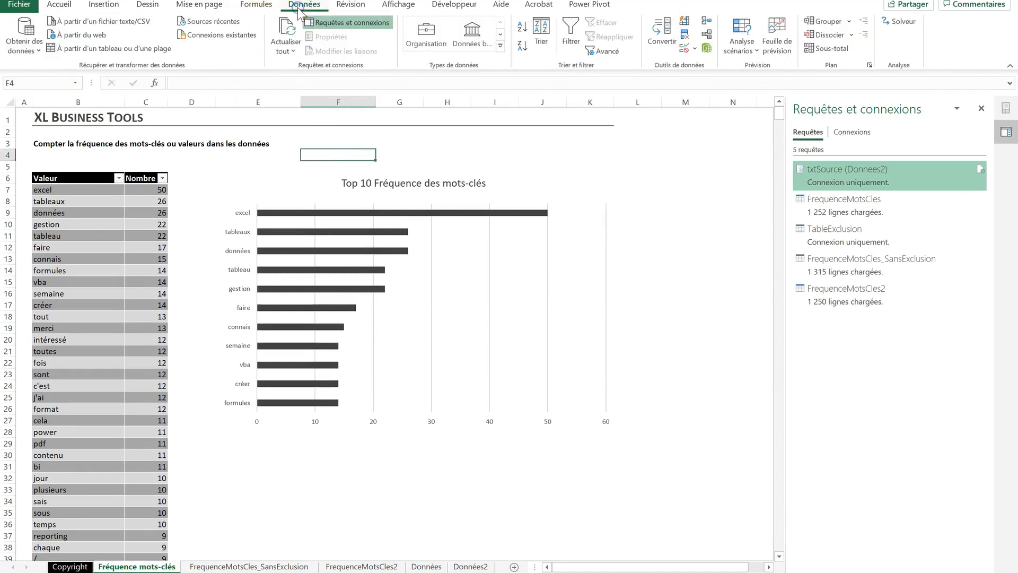
click(290, 30)
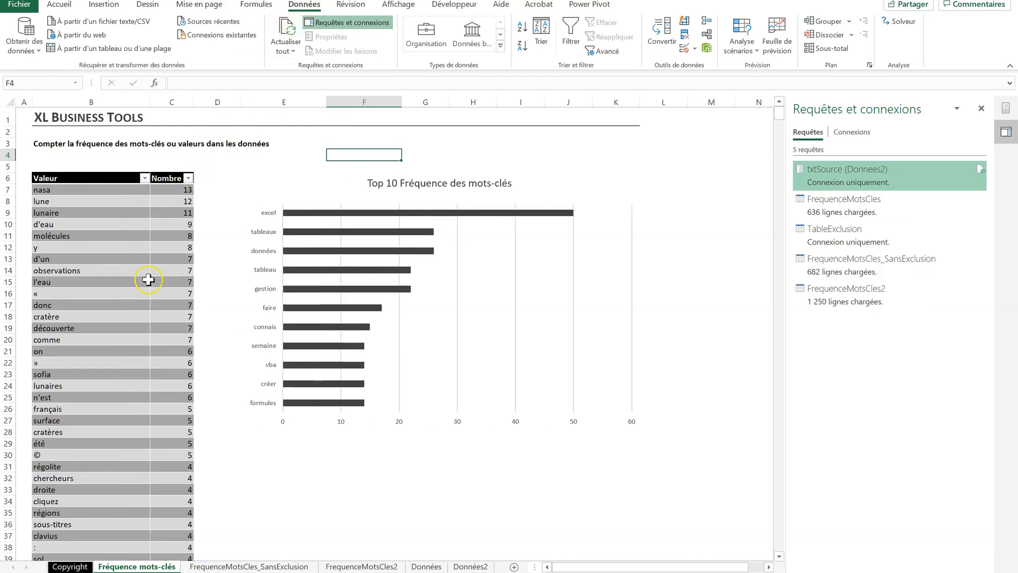
click(285, 27)
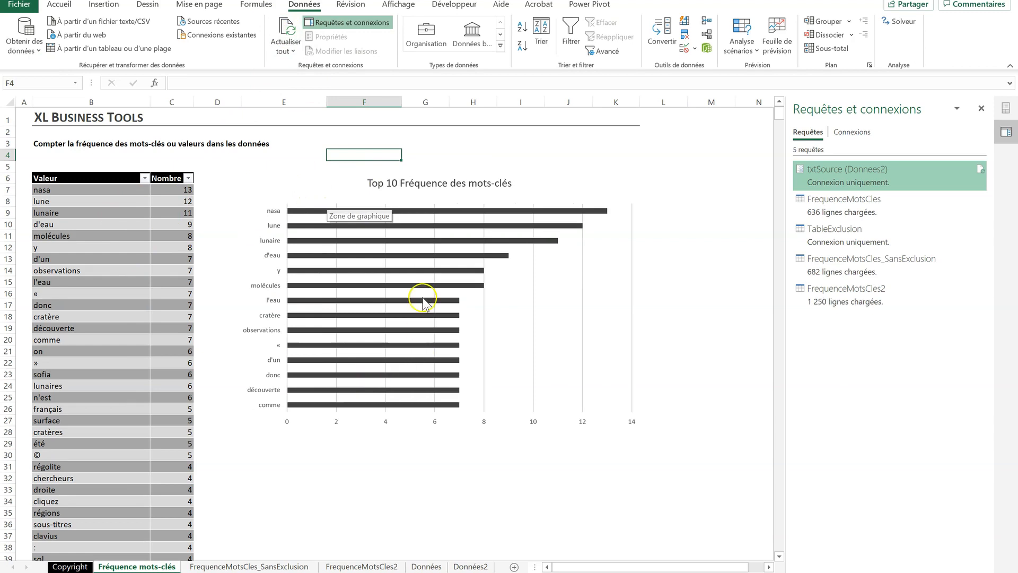
Examine the refreshed keyword table and Top 10 chart for stray symbols and words that should be excluded.
click(127, 189)
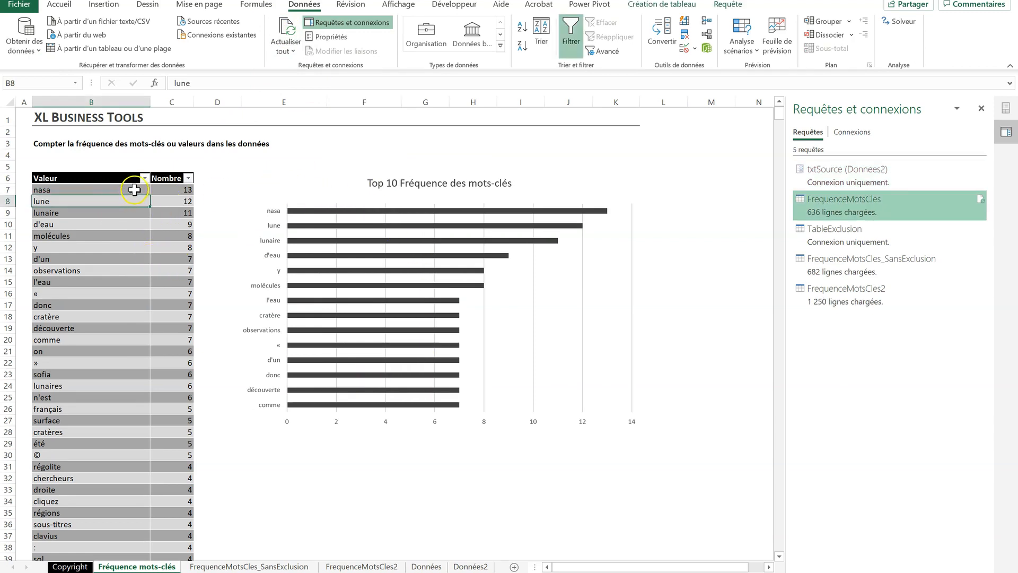
click(117, 203)
click(116, 213)
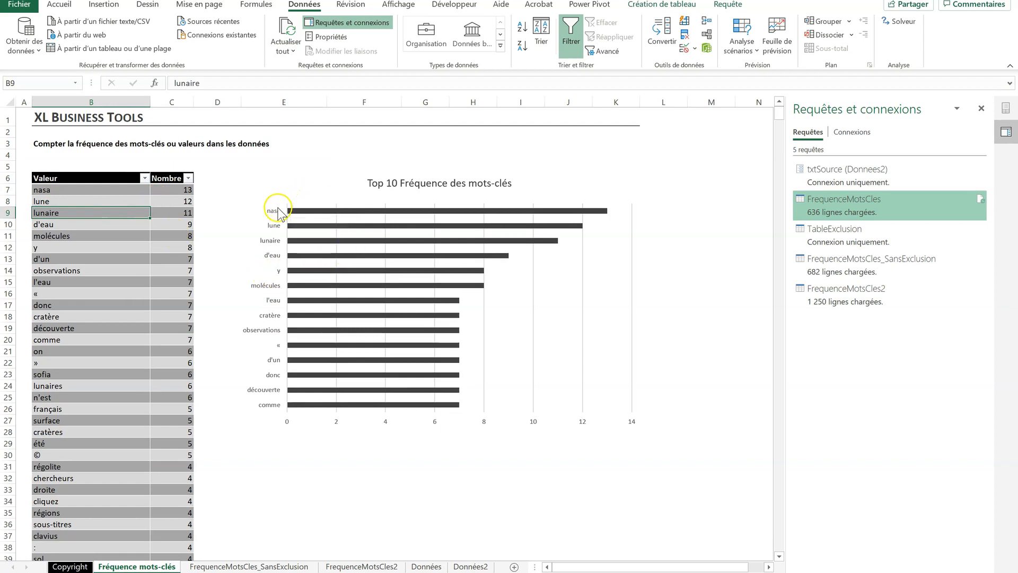
click(332, 457)
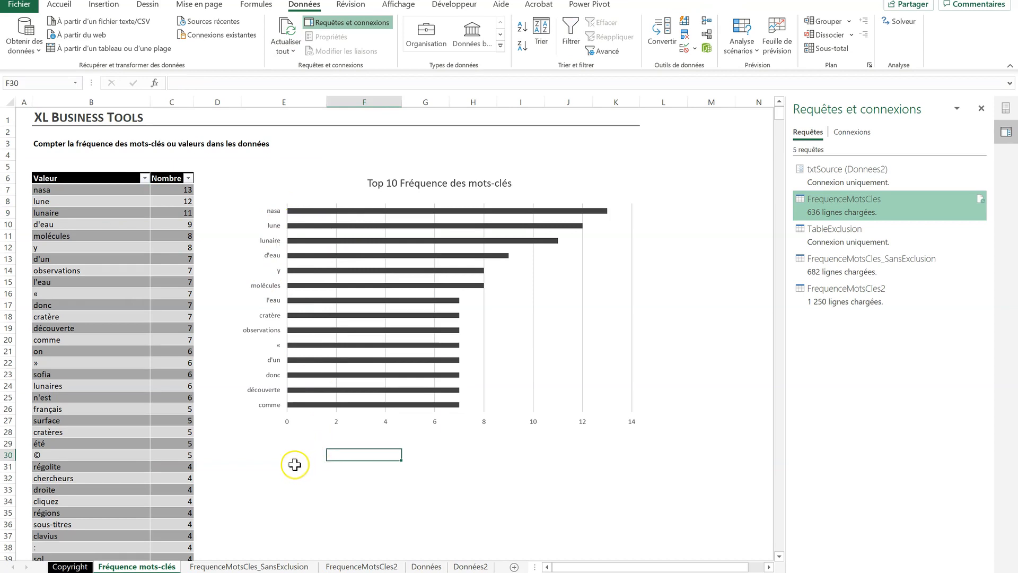
click(72, 294)
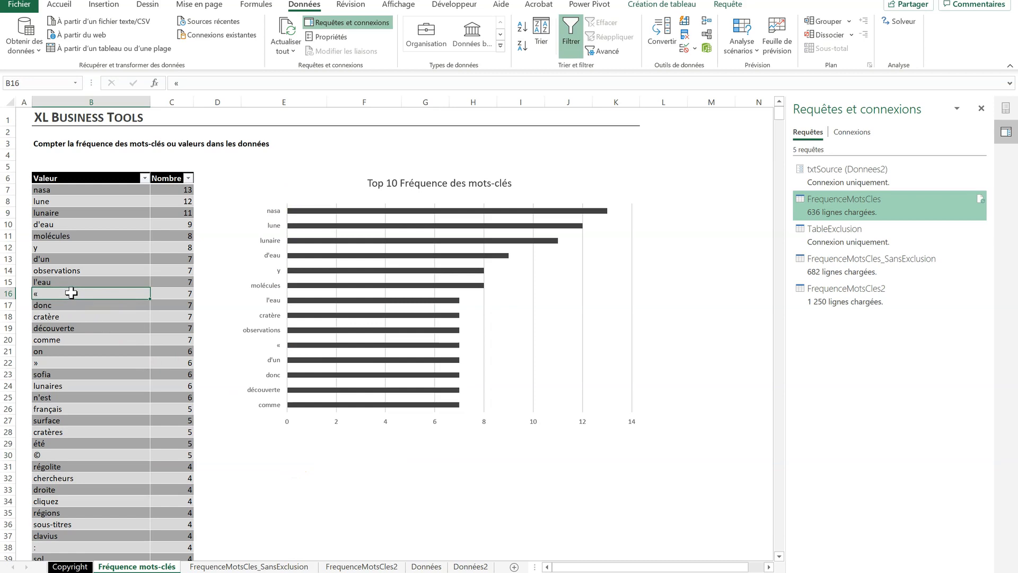
click(73, 246)
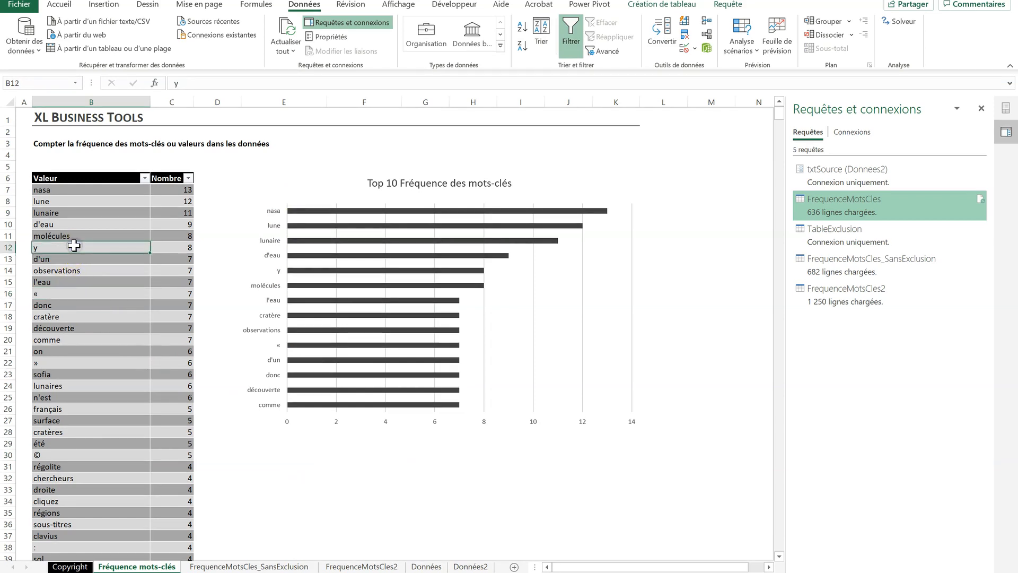
click(66, 237)
click(64, 250)
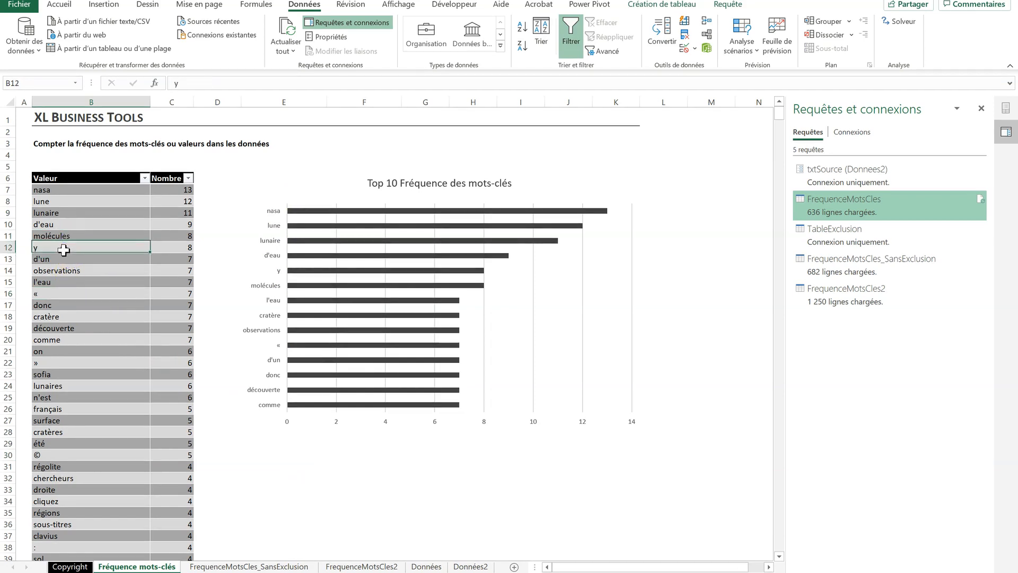
Copy the « symbol from the keyword table and add it below the last Mots à exclure entry on the Données sheet.
click(48, 296)
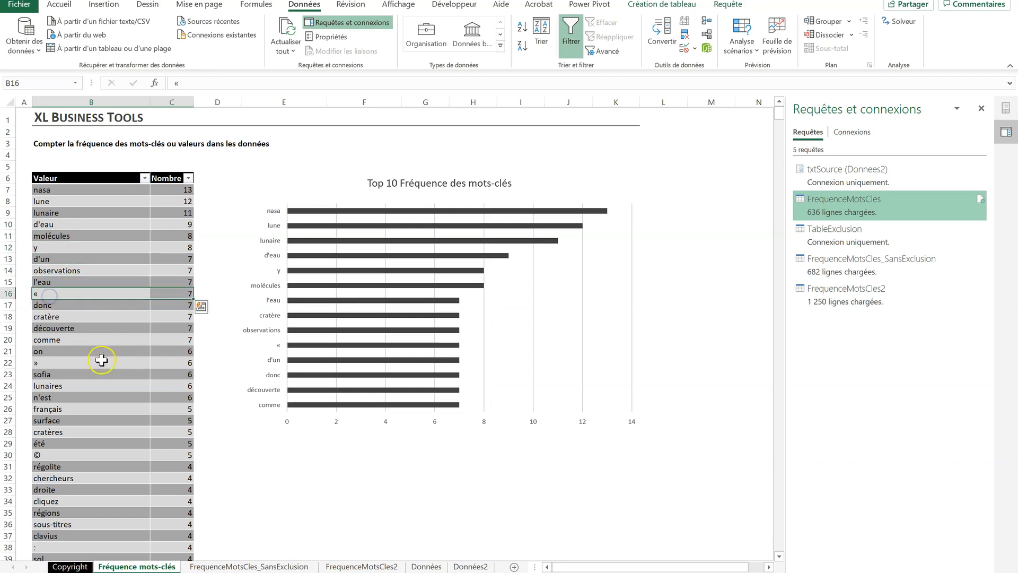
click(183, 84)
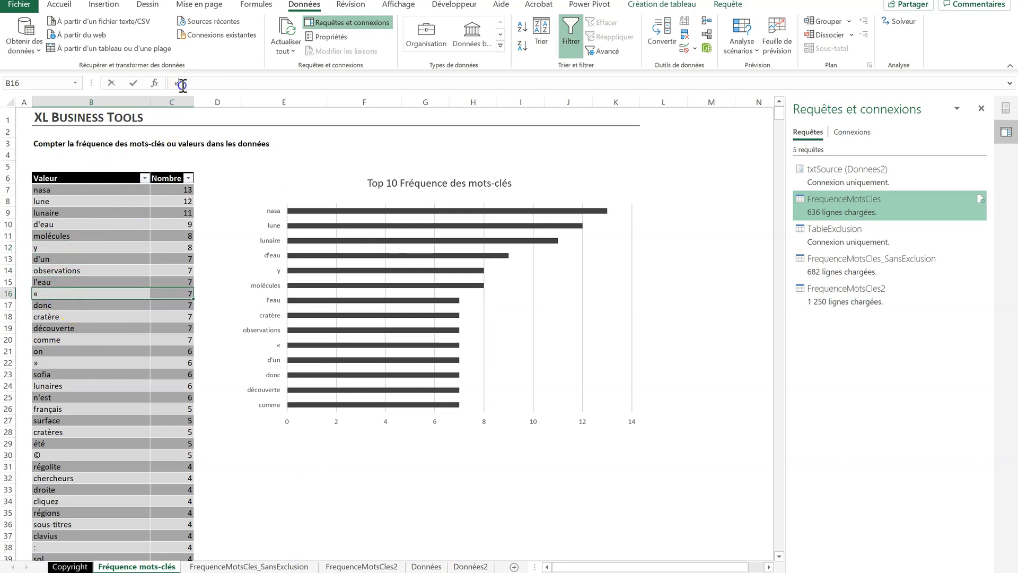
click(332, 512)
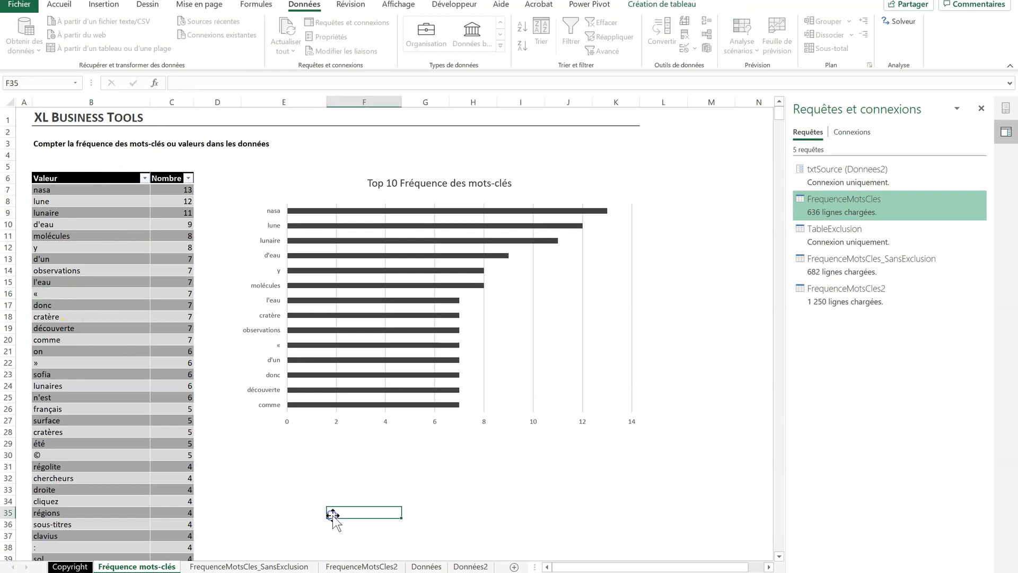
click(426, 566)
click(424, 402)
key(ctrl+Down)
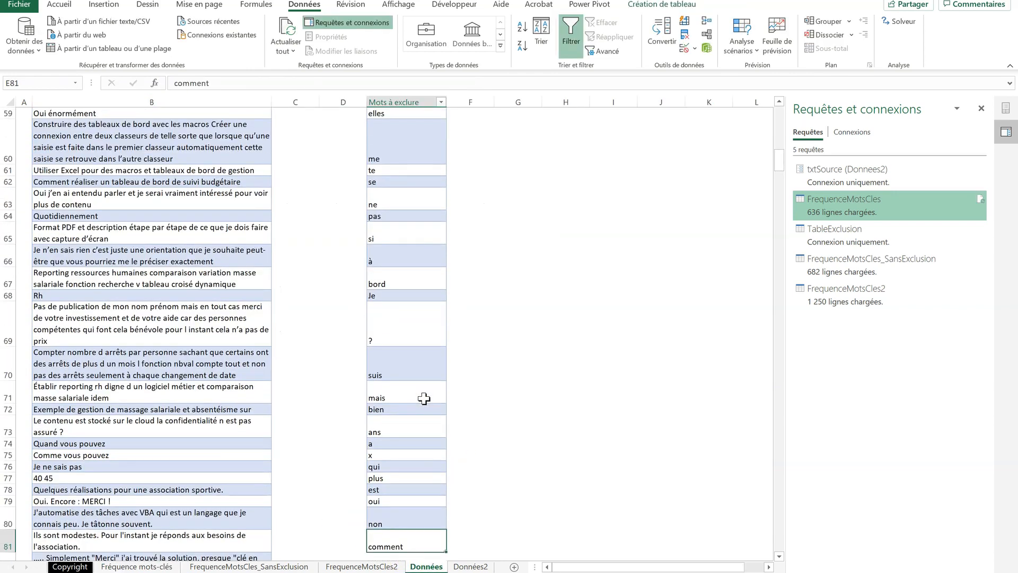
scroll(424, 399, down, 3)
click(419, 381)
text(«)
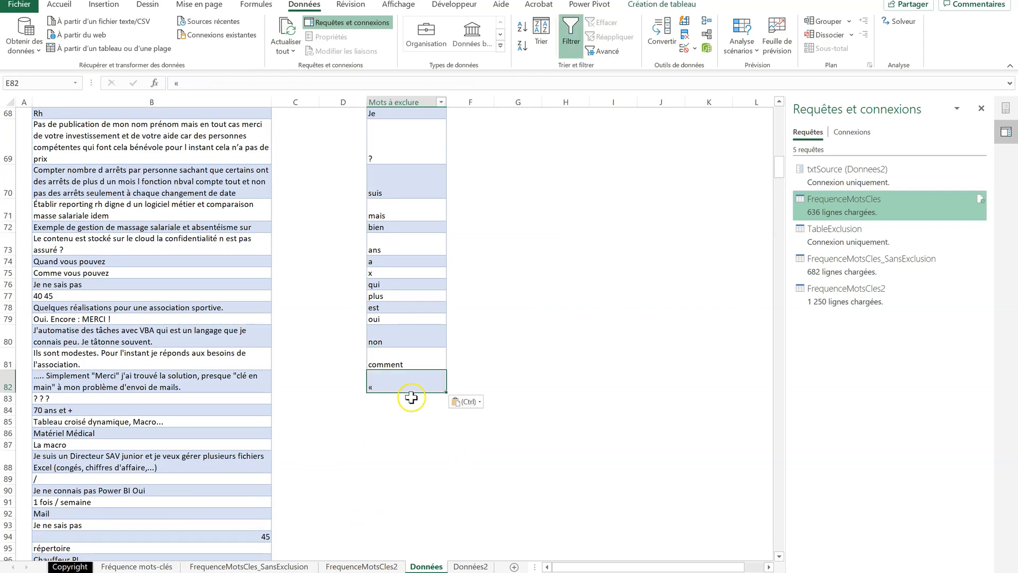
Add the word y as the next entry in the Mots à exclure table.
click(412, 399)
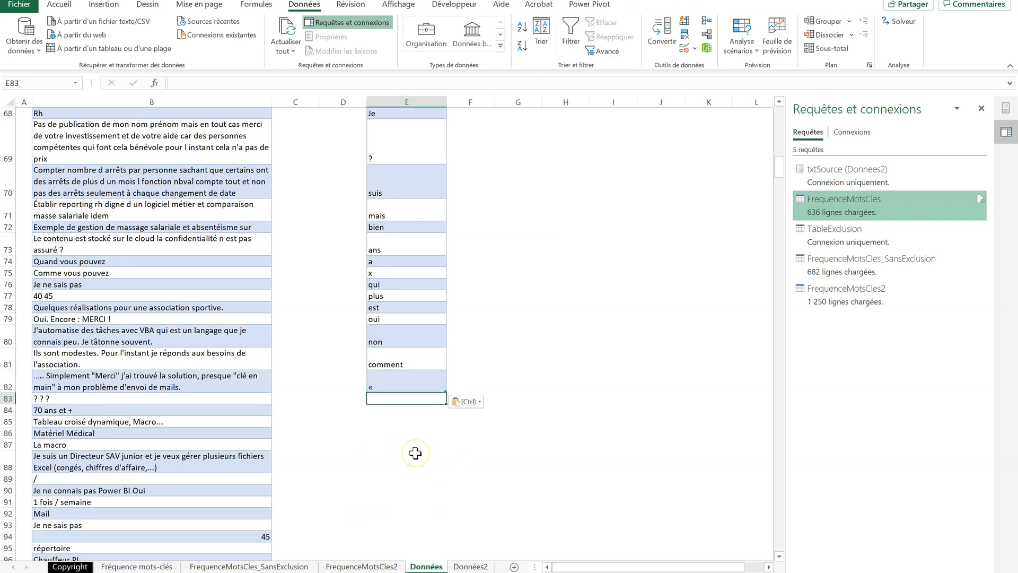
text(y)
key(Return)
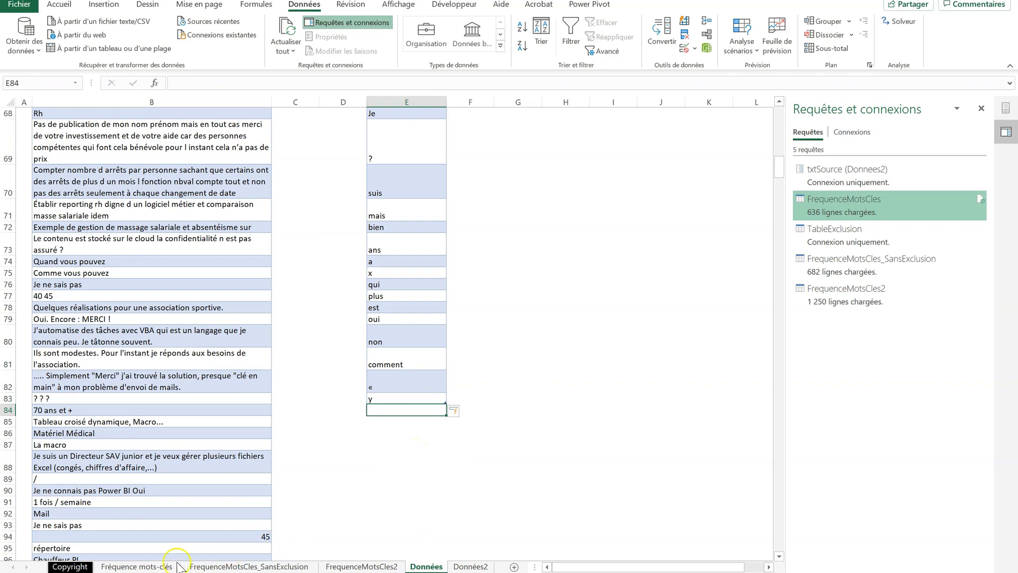
Copy the » symbol from the Fréquence mots-clés table and add it to the end of the Mots à exclure table.
click(159, 567)
click(73, 365)
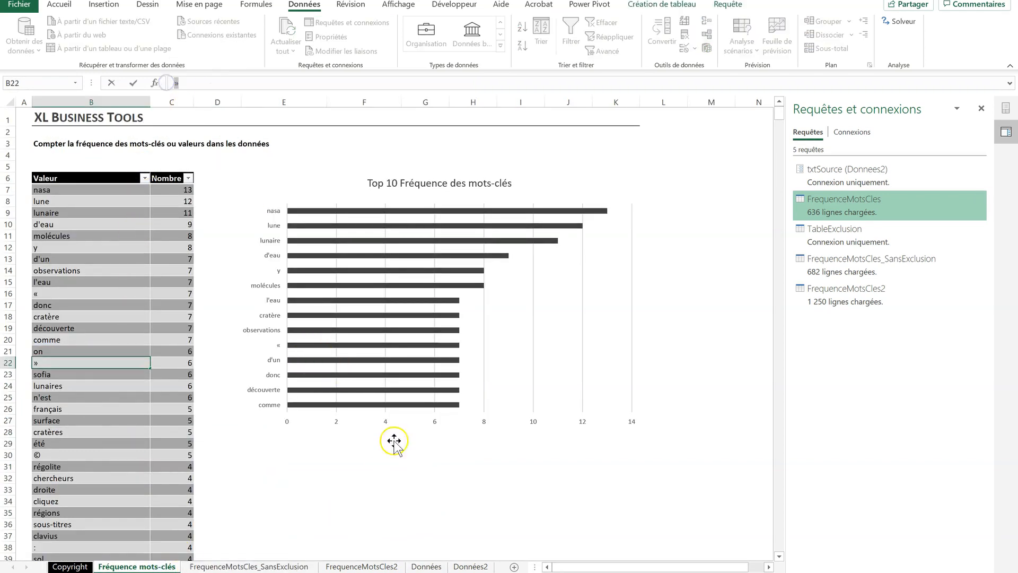
click(427, 567)
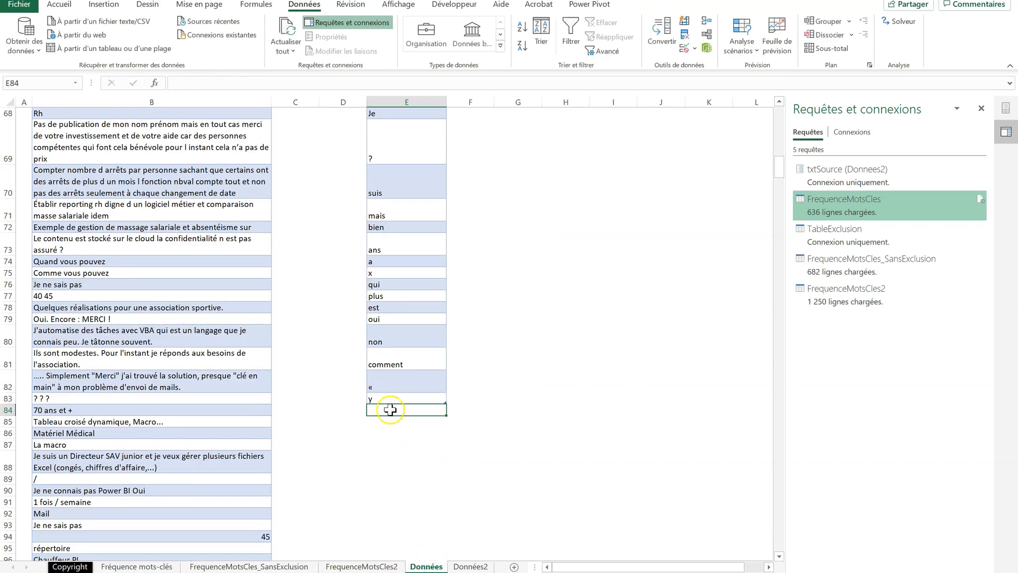
click(412, 437)
click(405, 409)
text(»)
click(408, 434)
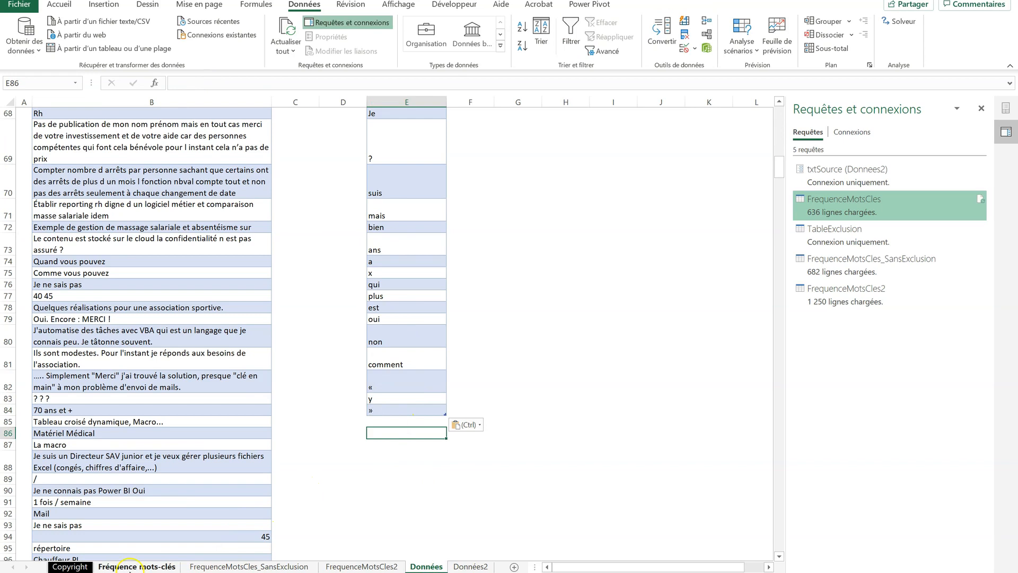
Refresh all queries twice to apply the extended exclusion list to the keyword table and chart on the Fréquence mots-clés sheet.
click(132, 567)
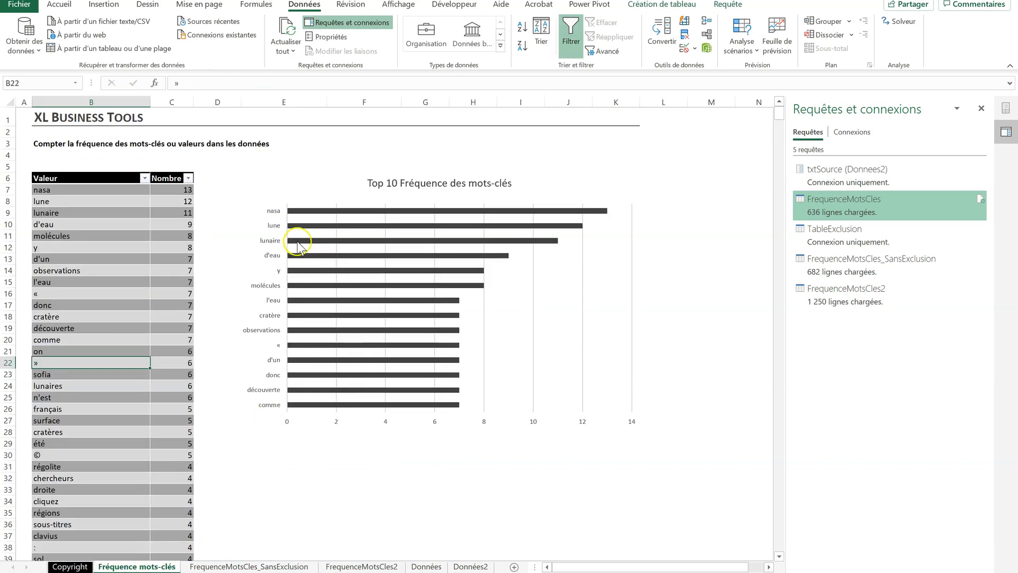
click(303, 158)
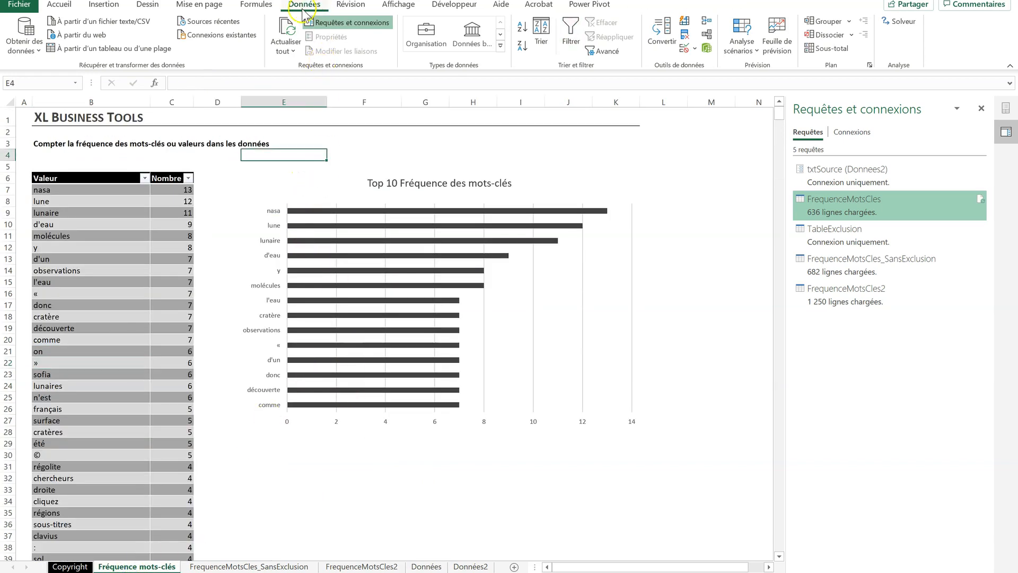
click(287, 25)
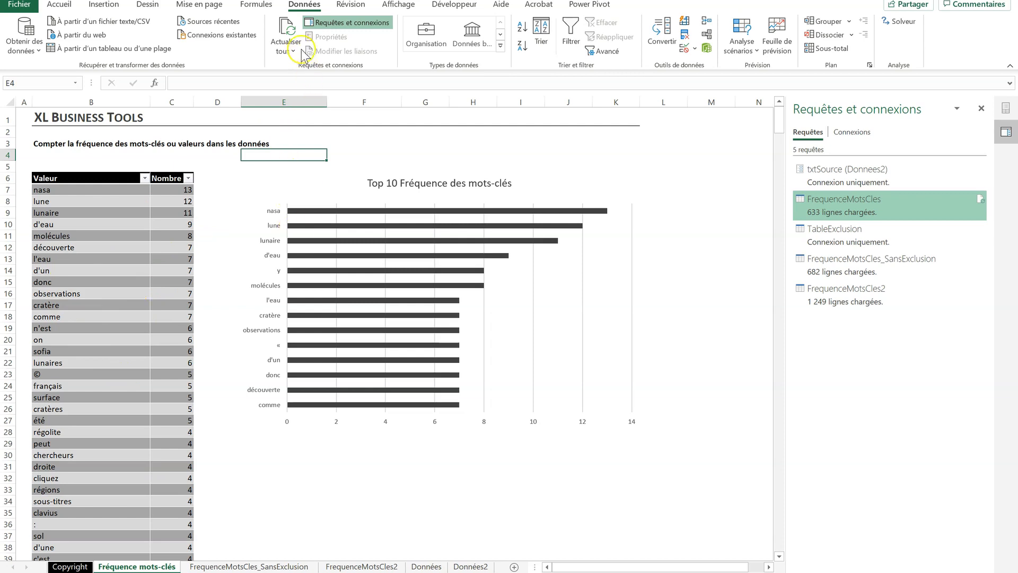
click(288, 30)
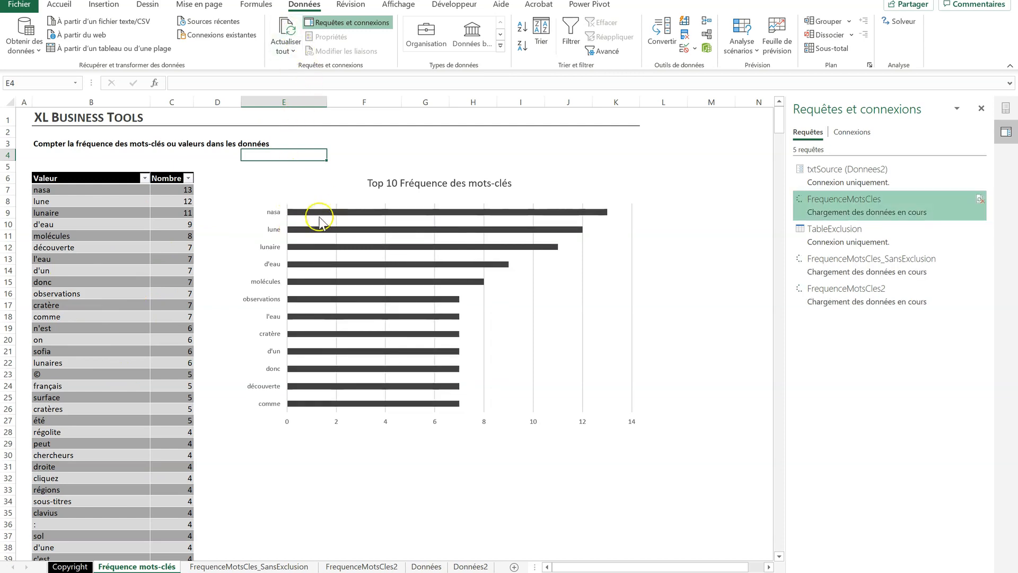
click(322, 445)
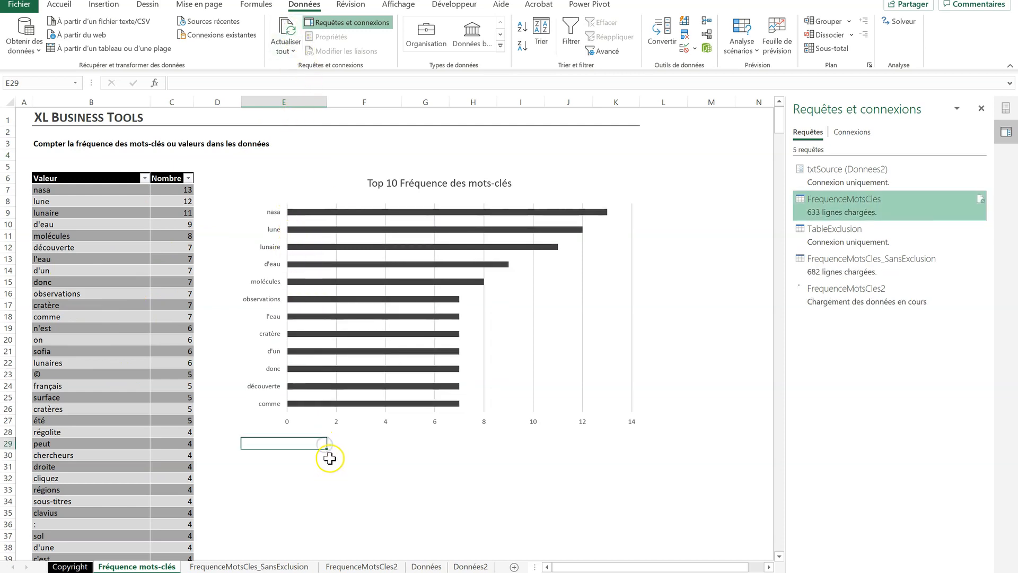